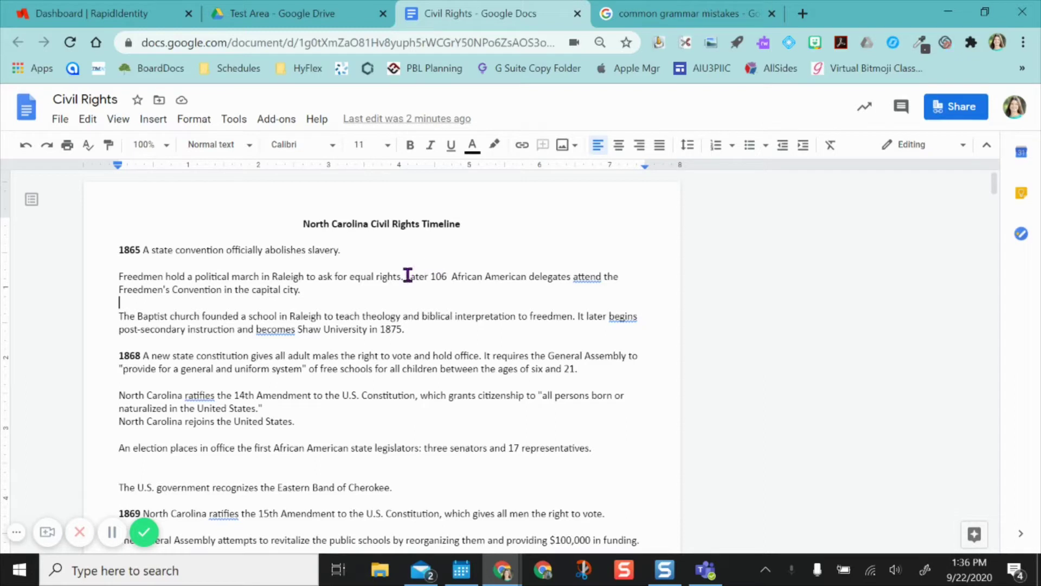
Add the comment "add your comment" to the phrase "Later 106 African American" in the 1865 section.
drag(407, 276, 523, 277)
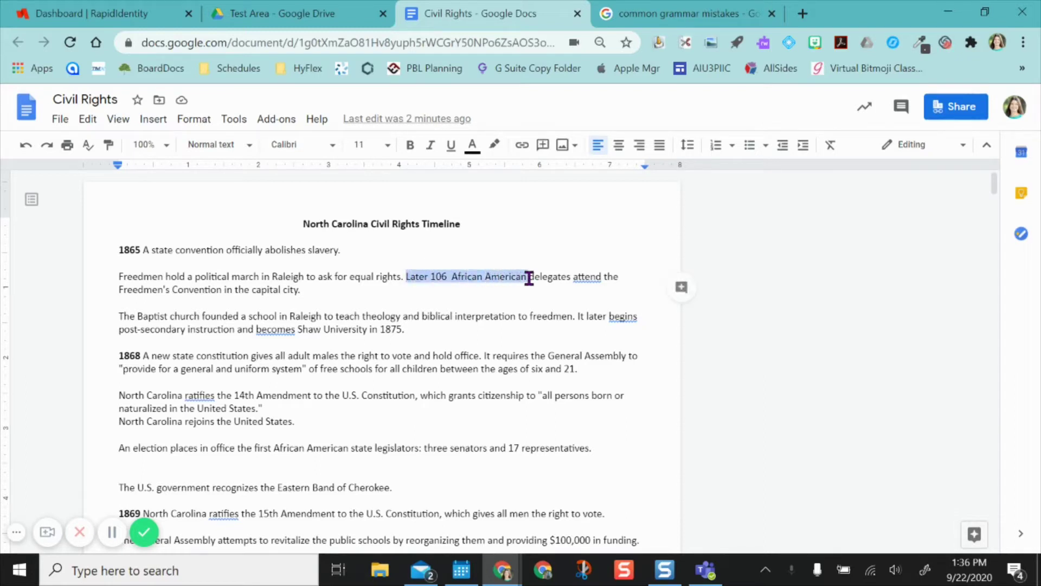
click(682, 289)
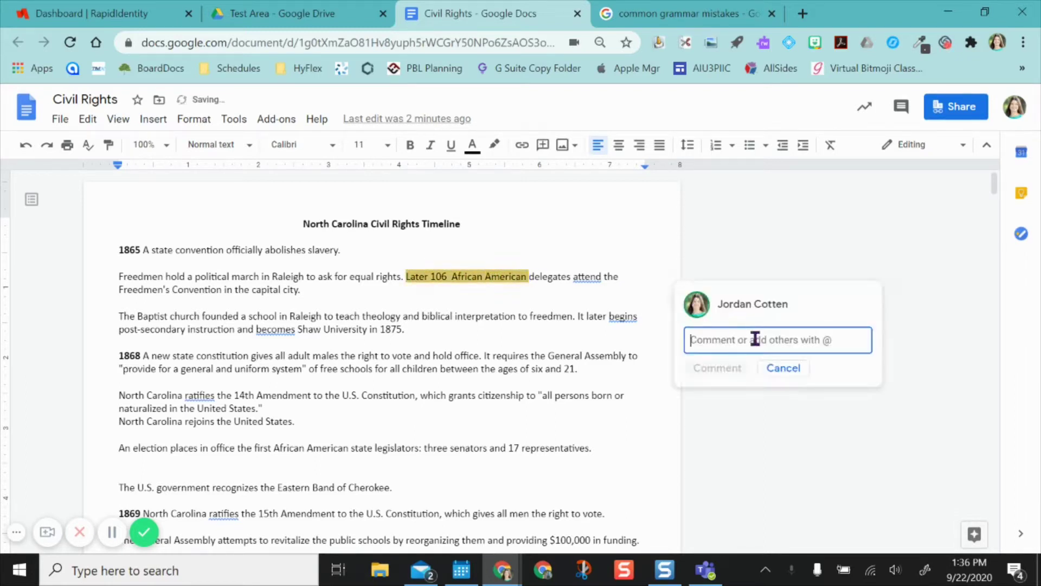
text(add your comment)
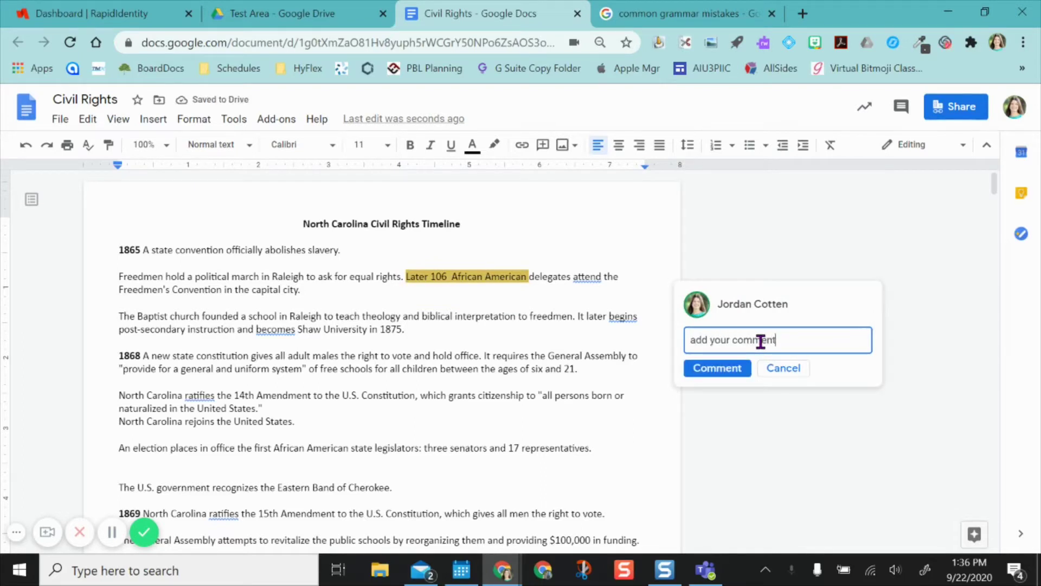
click(724, 367)
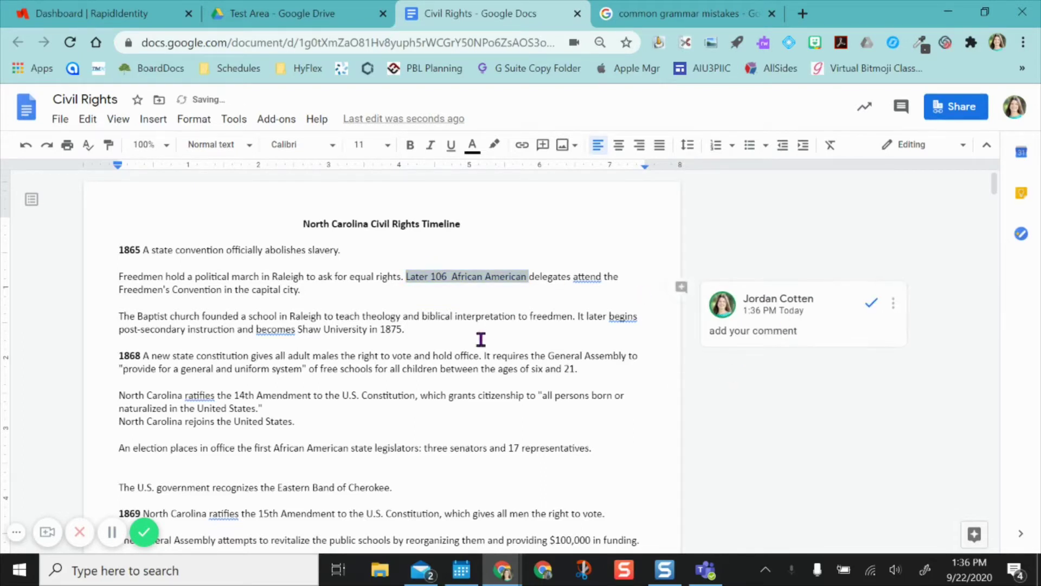
Resolve the comment attached to "Later 106 African American".
drag(424, 450, 559, 448)
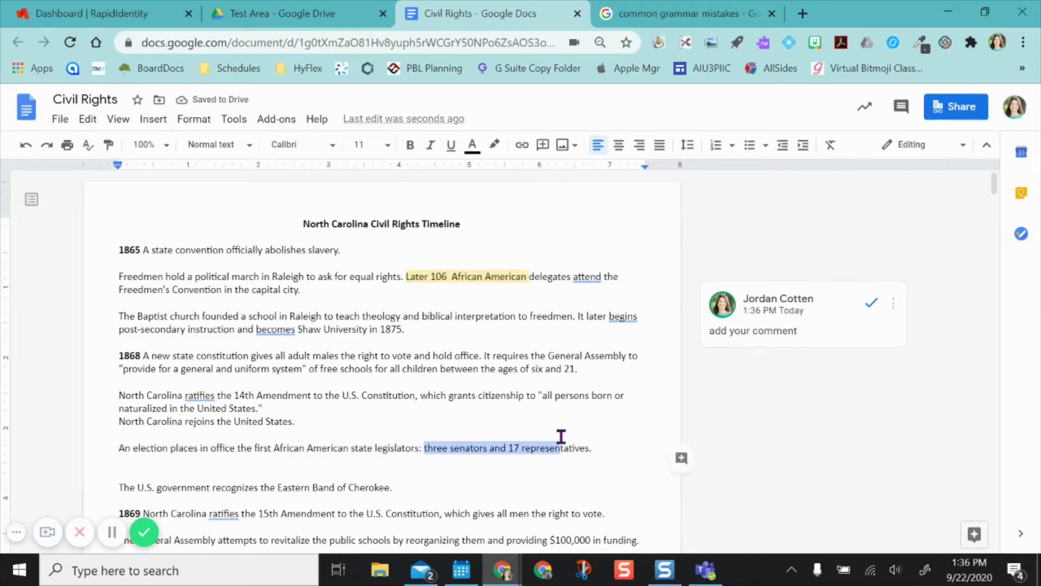
click(556, 448)
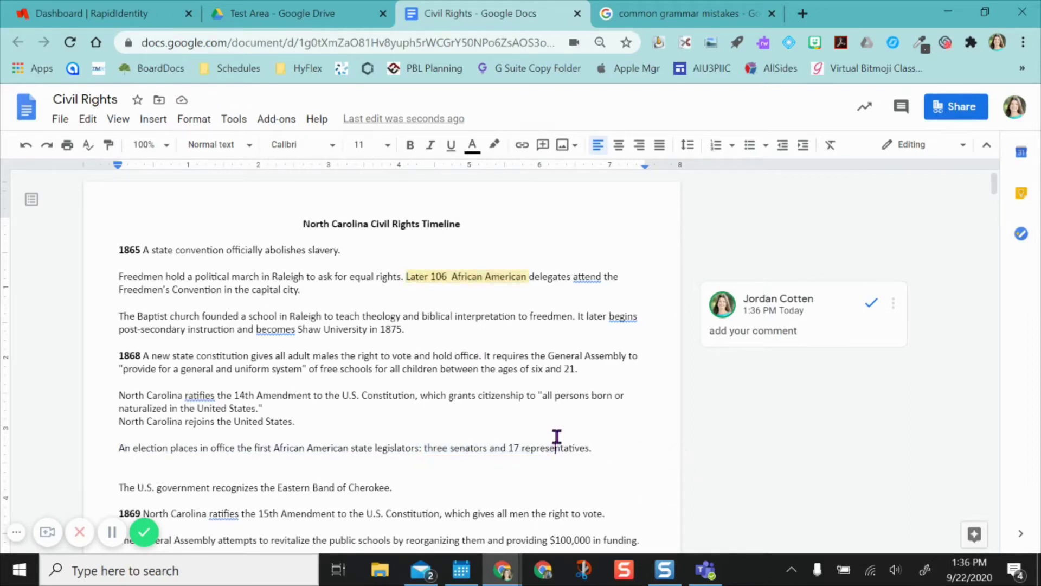
click(870, 308)
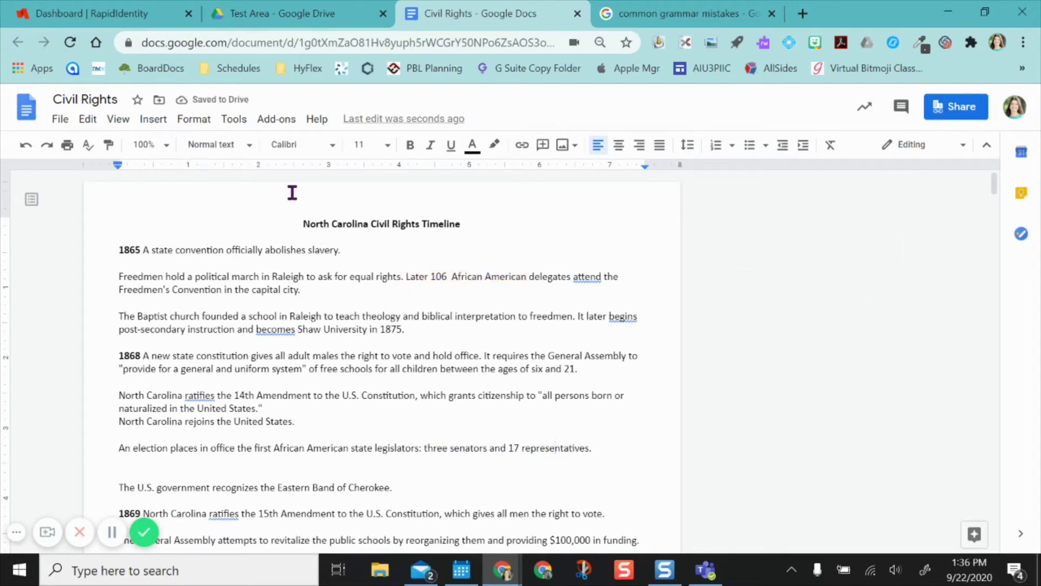
Open the automatic substitution preferences and examine the existing shorthand entries and their replacement texts.
click(234, 121)
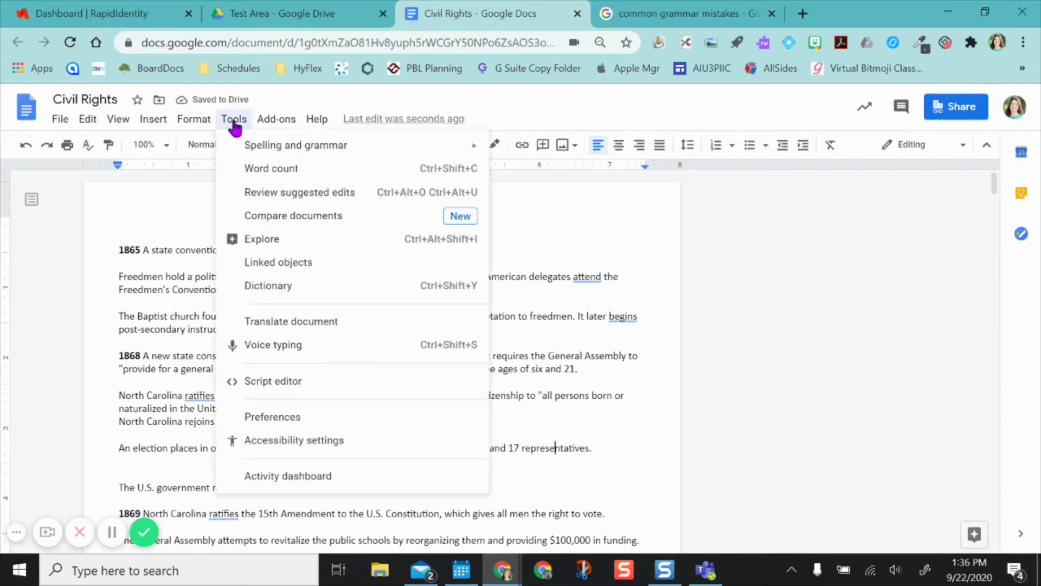
click(328, 418)
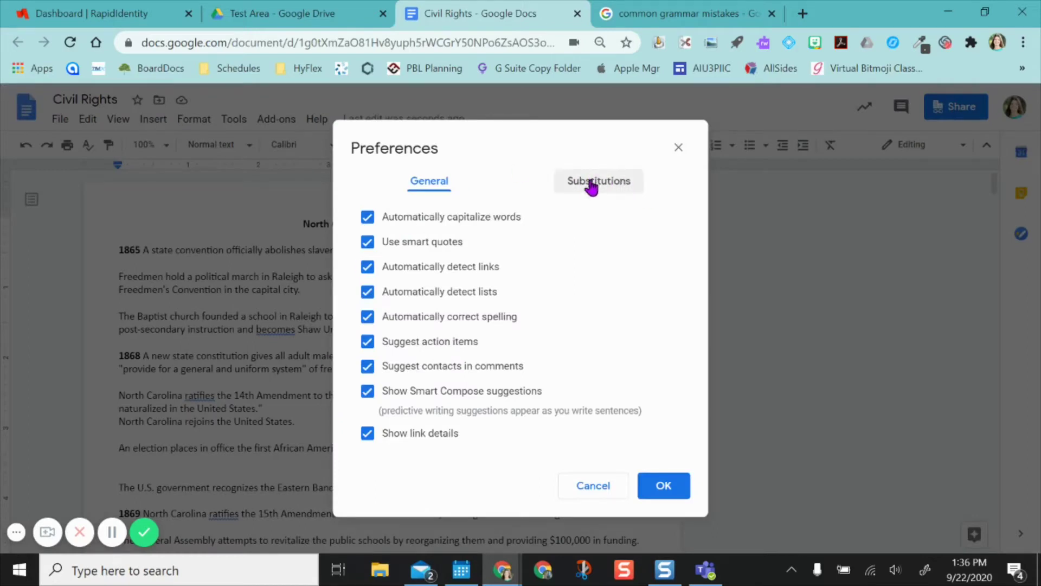
click(602, 184)
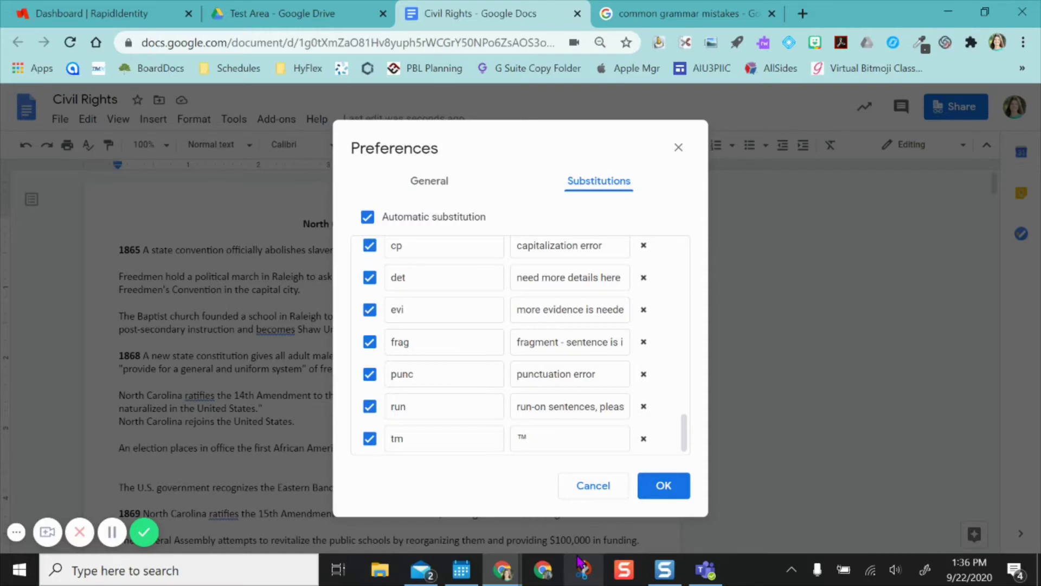
scroll(533, 300, up, 3)
scroll(534, 302, down, 2)
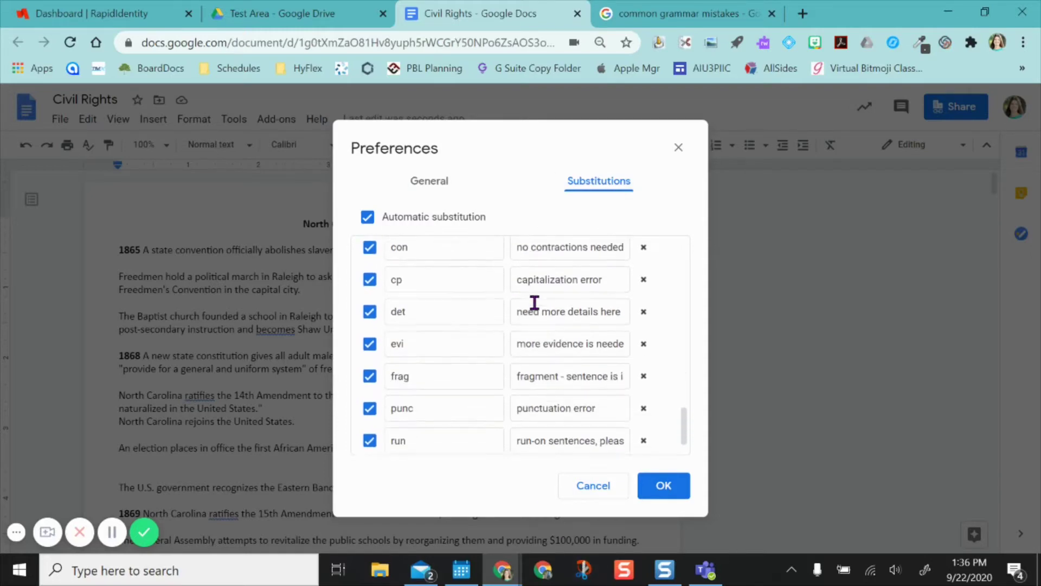
scroll(534, 302, up, 2)
scroll(534, 302, down, 3)
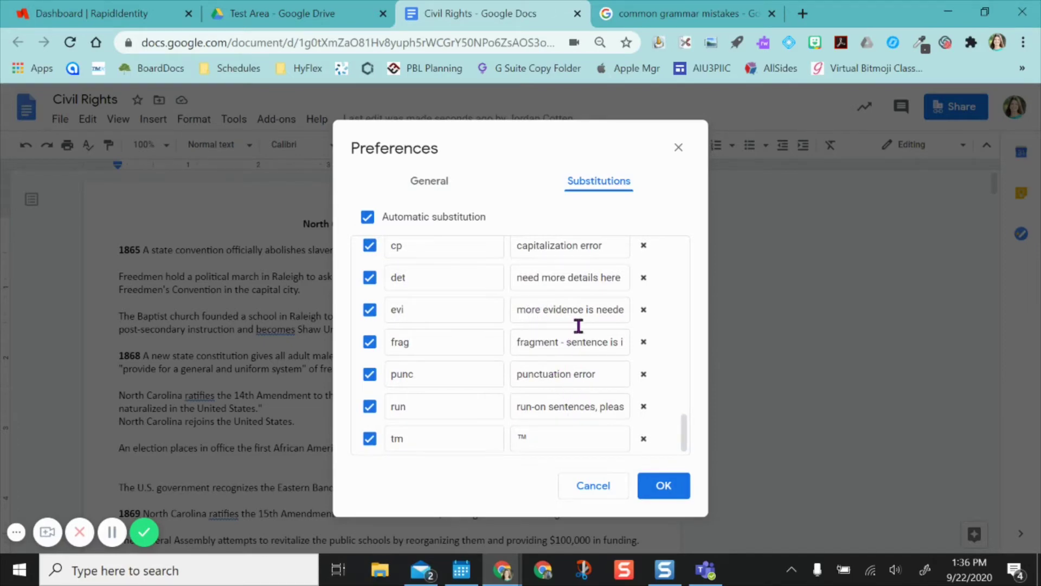
scroll(571, 314, up, 10)
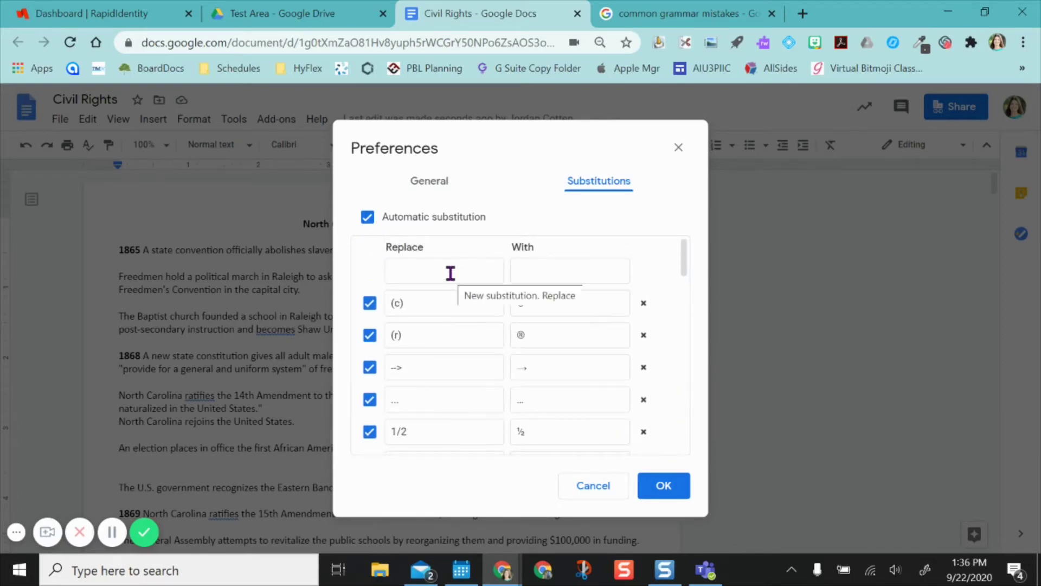
Add a substitution that replaces "com" with "comma needed".
click(444, 270)
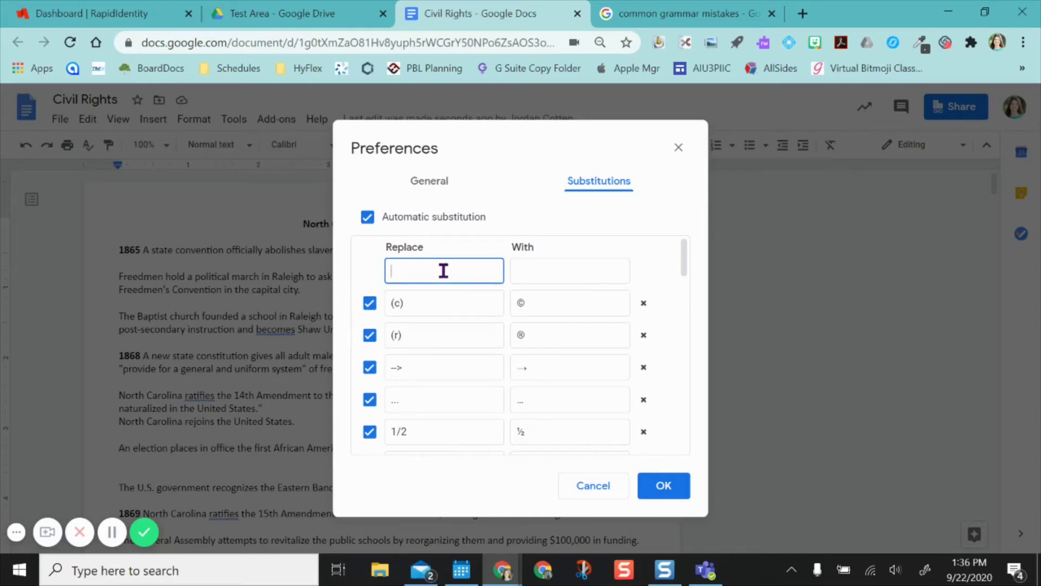
key(Tab)
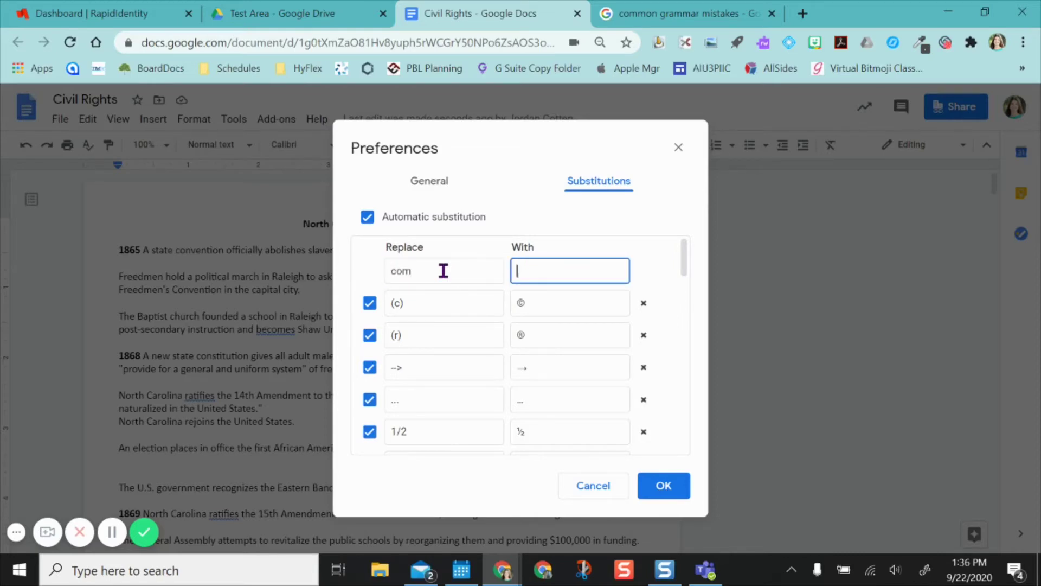
text(comma needed)
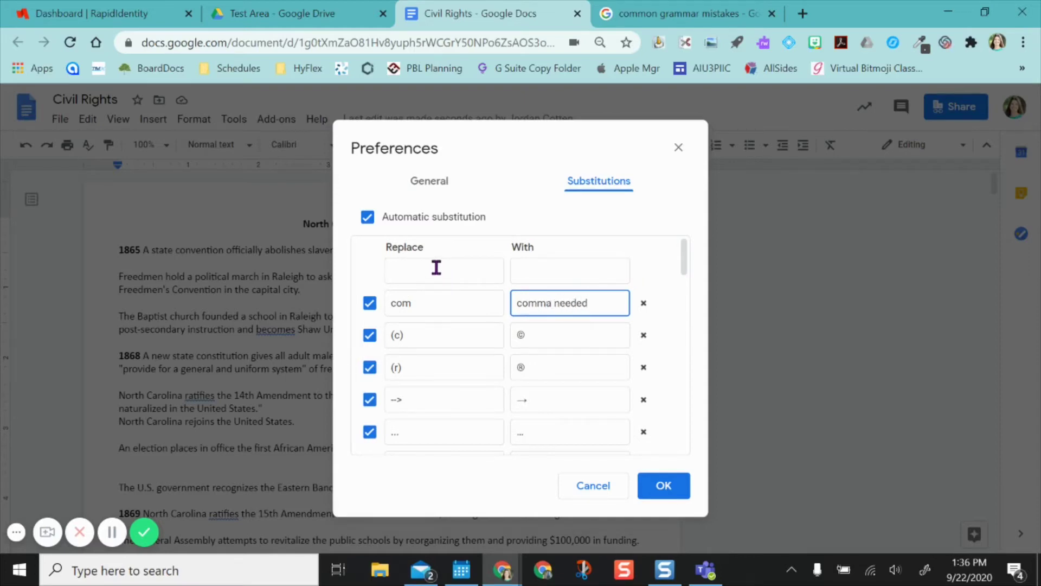
Add a substitution that replaces "sp" with "spelling error" and save the preferences.
click(422, 270)
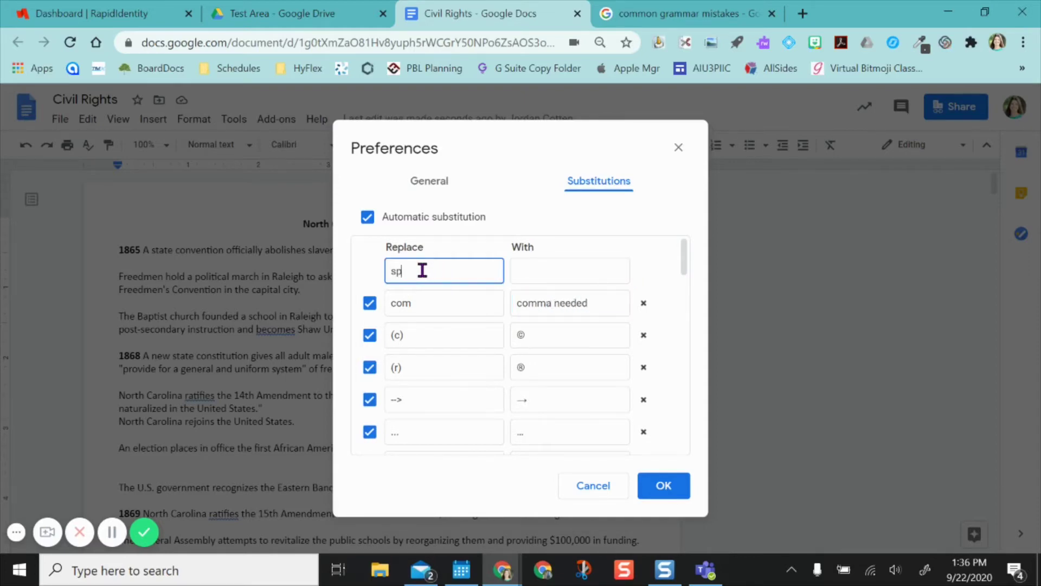
key(Tab)
text(spel)
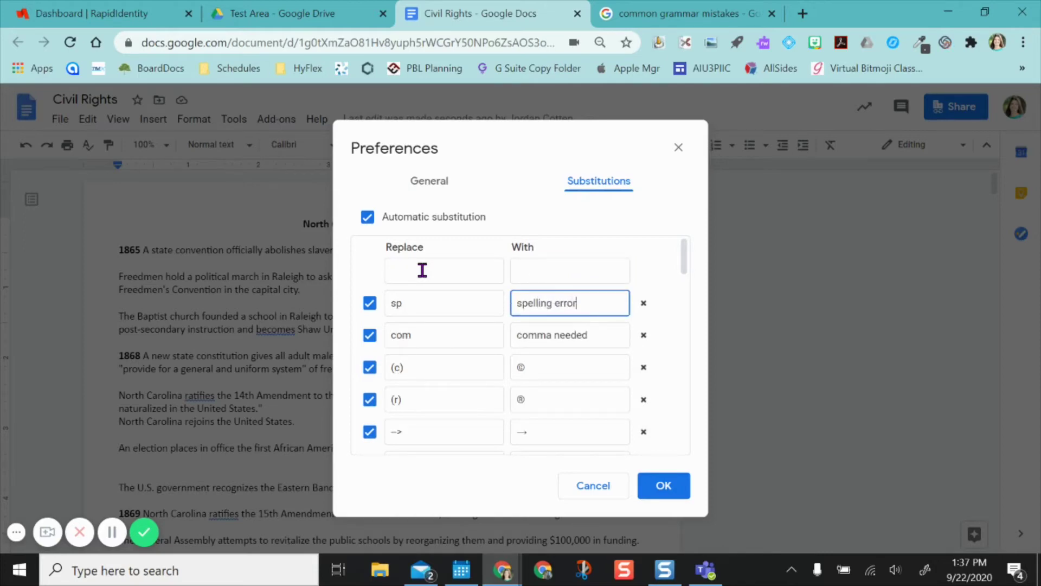
click(460, 490)
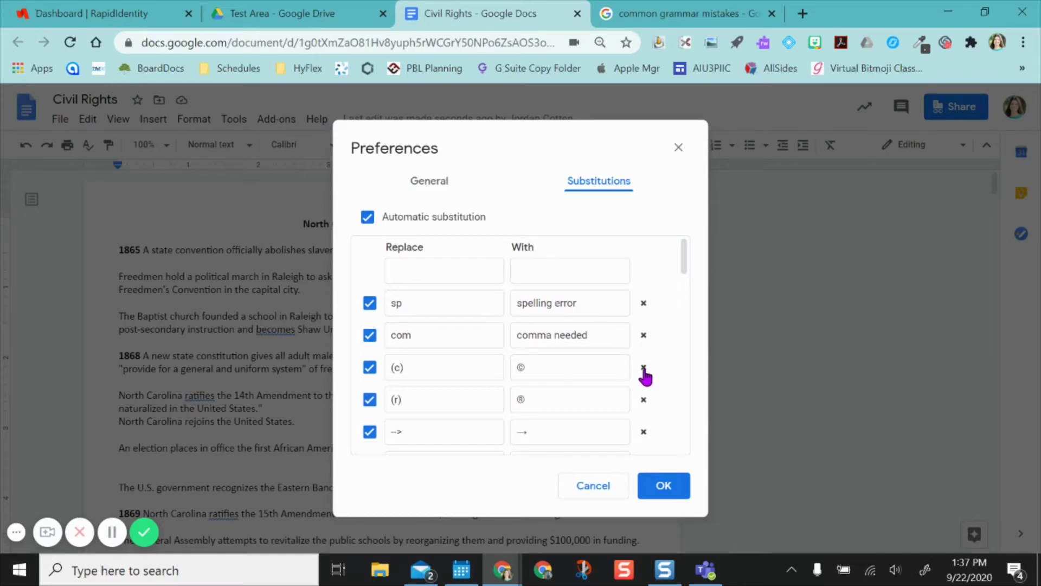
click(664, 486)
Test the "com" shorthand by inserting "comma needed" after the sentence about abolishing slavery.
scroll(449, 435, down, 1)
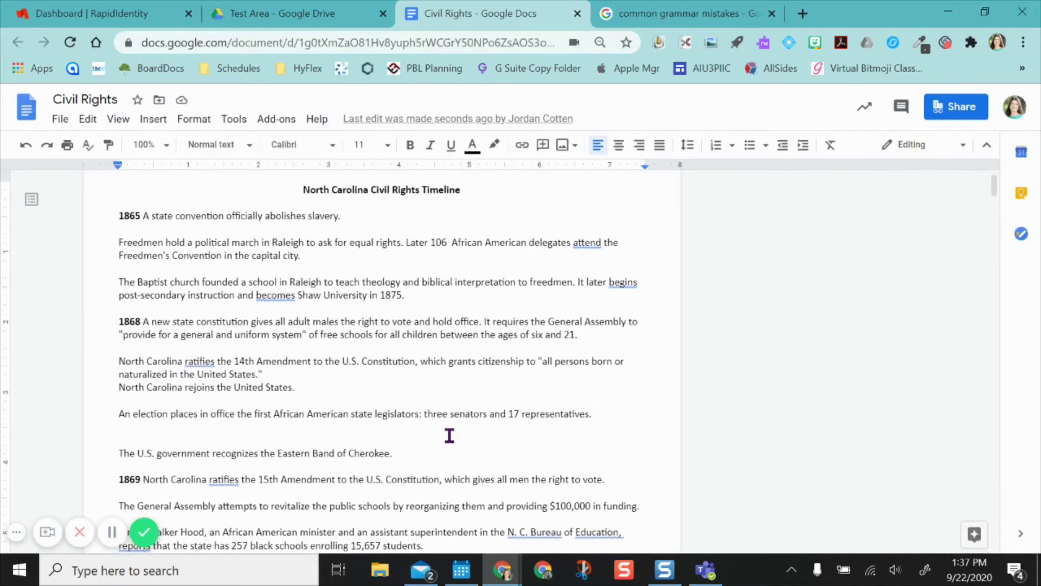
scroll(686, 258, up, 1)
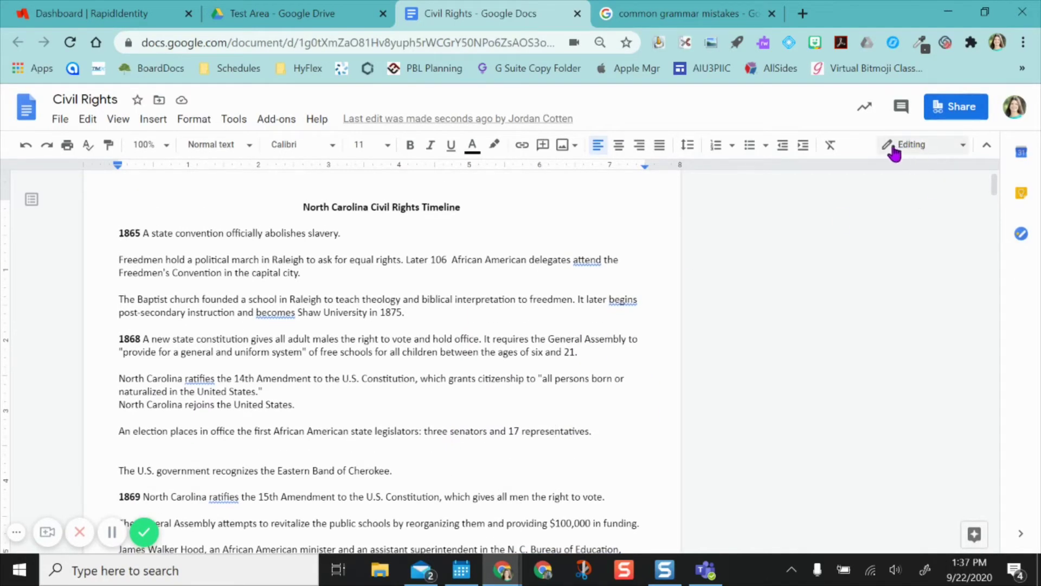
click(375, 232)
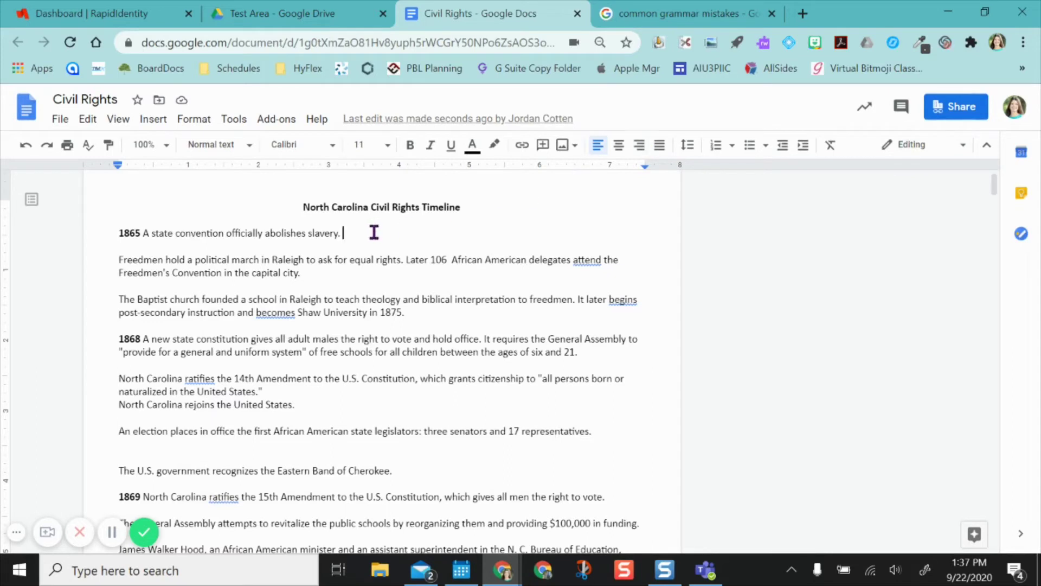
text(comma needed)
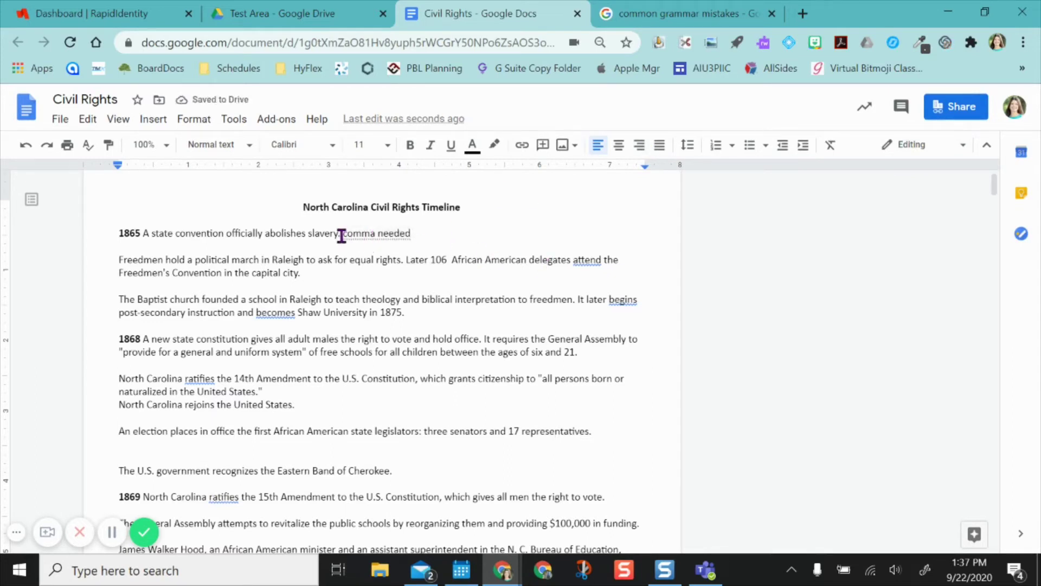
Delete the test text "comma needed" from the end of the first 1865 line.
drag(341, 233, 415, 232)
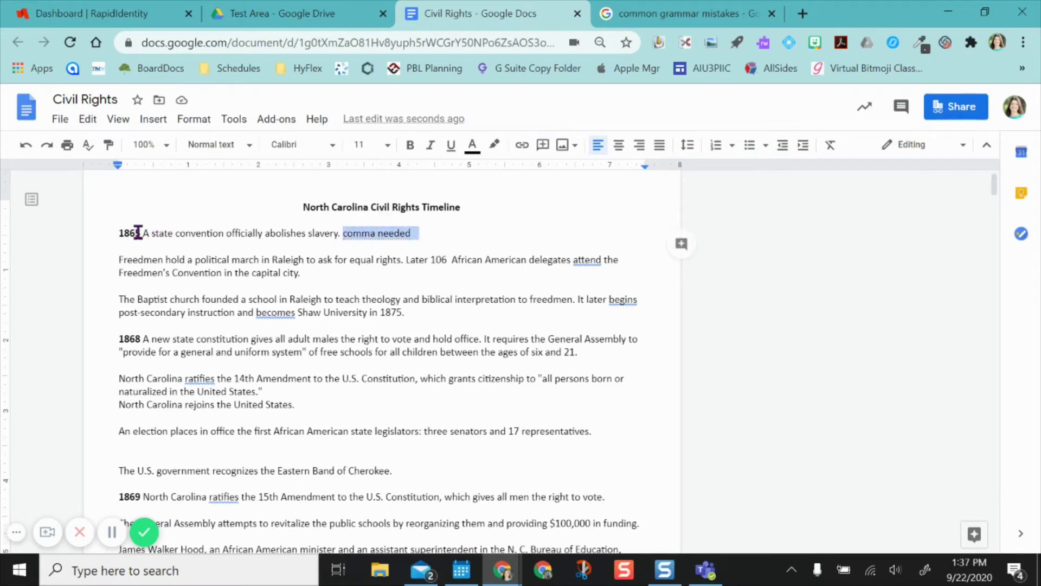
click(424, 236)
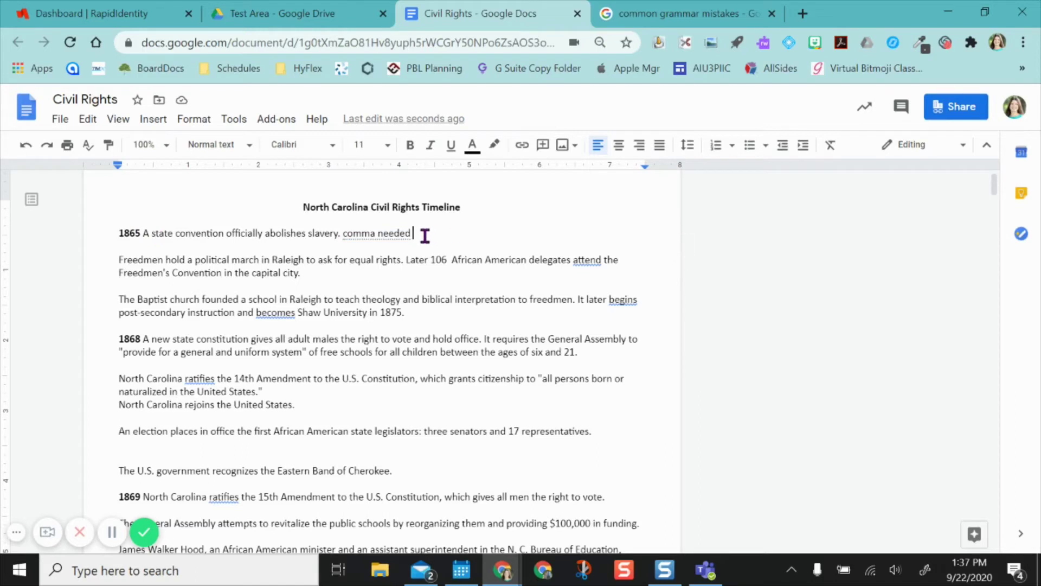
drag(422, 235, 342, 235)
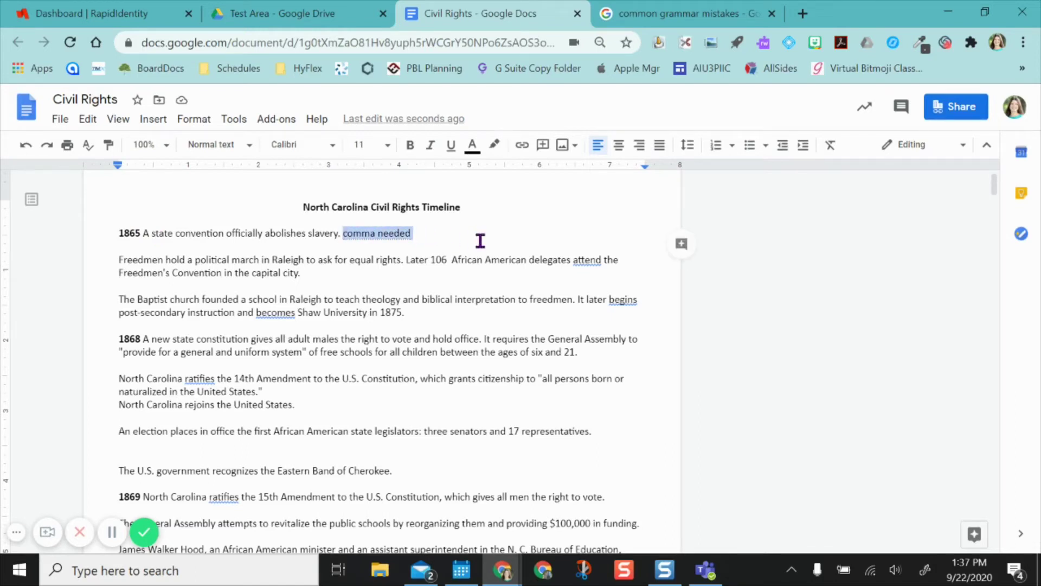
key(BackSpace)
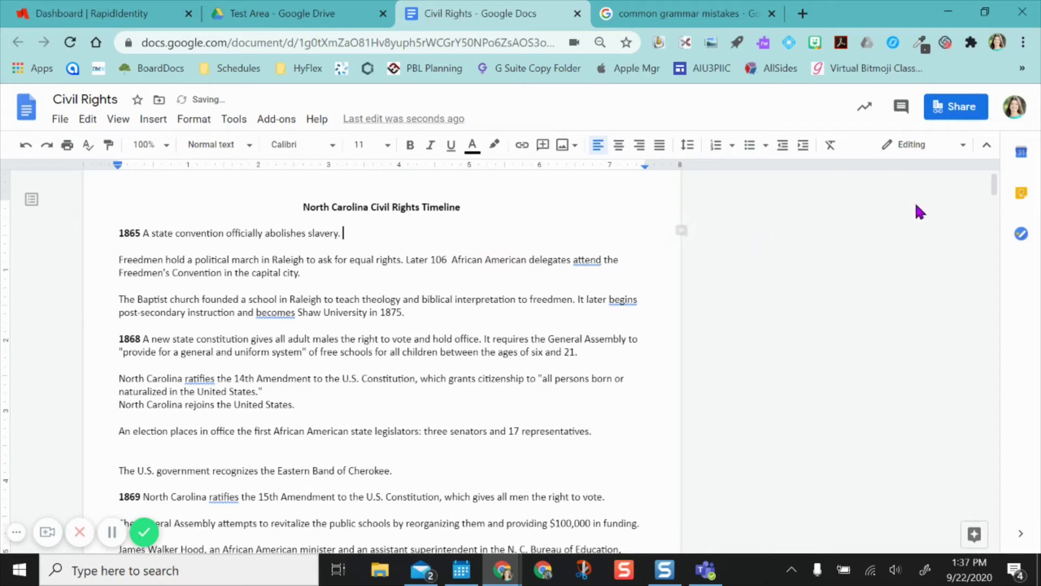
Switch the document to Suggesting mode and suggest adding "comma needed" before "officially" in the first 1865 line.
click(943, 156)
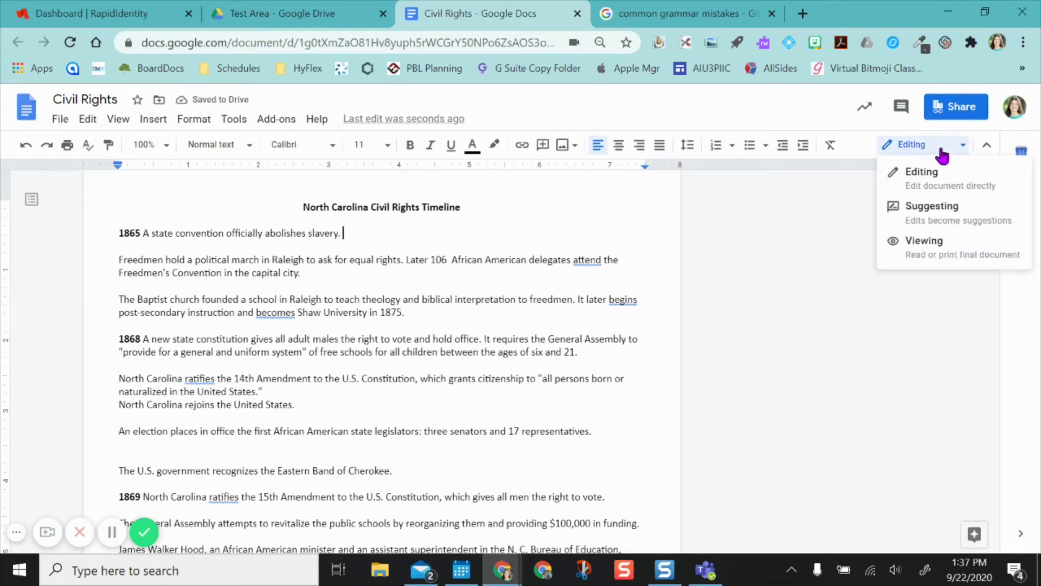
click(932, 211)
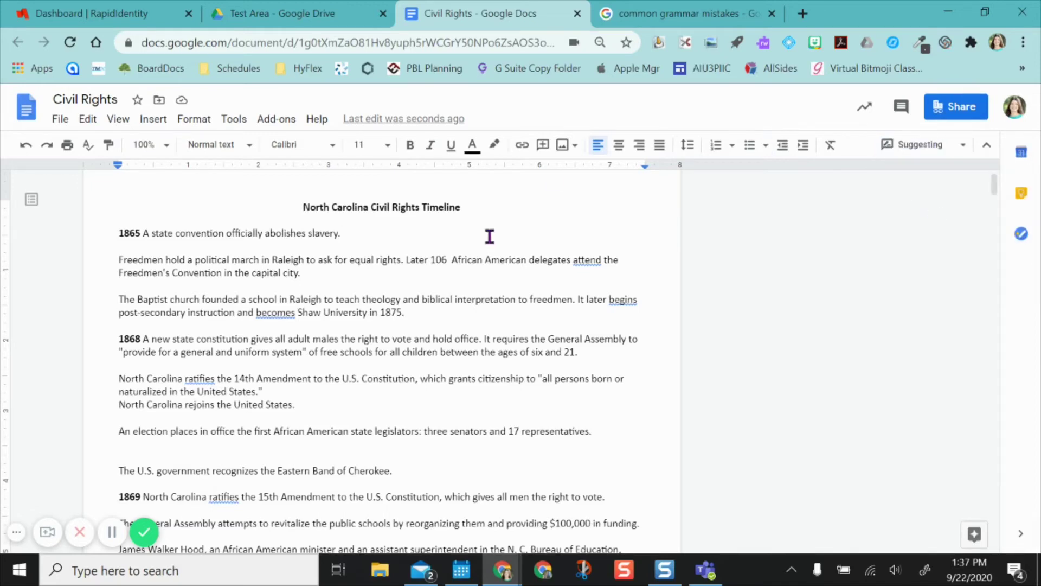
click(362, 236)
click(227, 232)
text(comma needed)
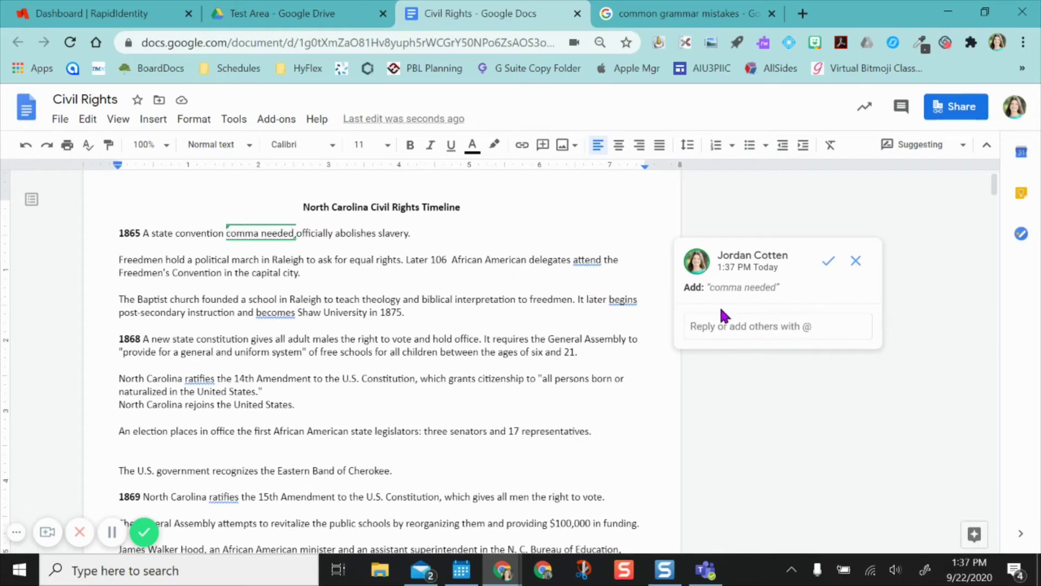
click(360, 260)
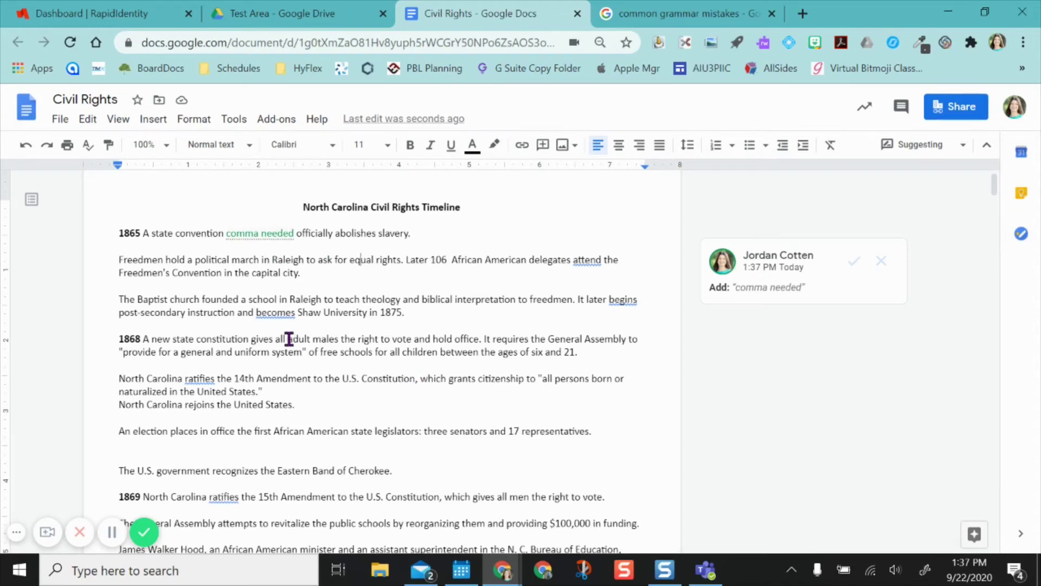
Suggest replacing "adult males the right to vote and hold office." in the 1868 entry with "awkward - please rewrite" via the "awk" shorthand.
drag(288, 338, 482, 338)
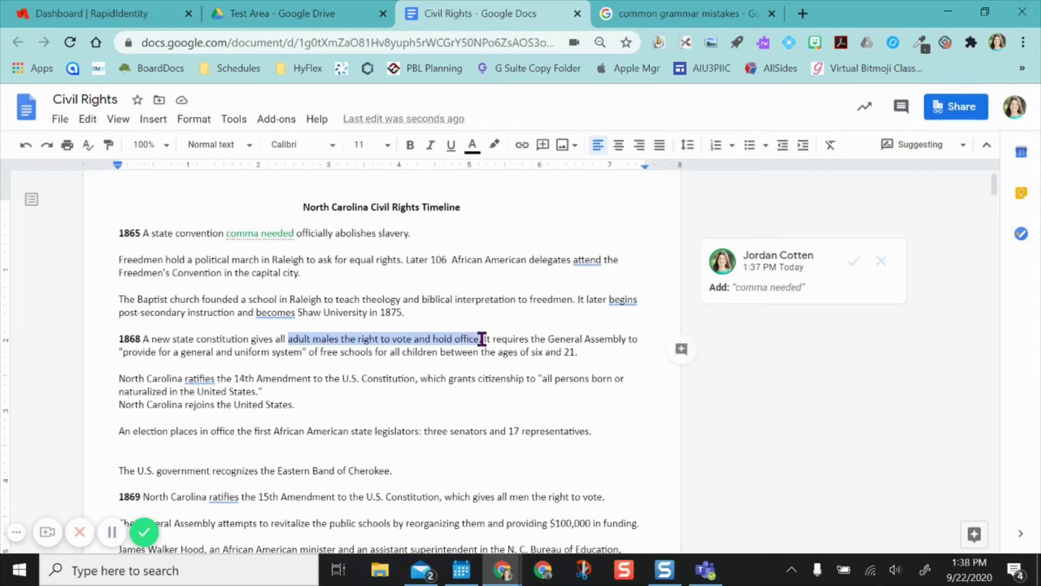
text(awk)
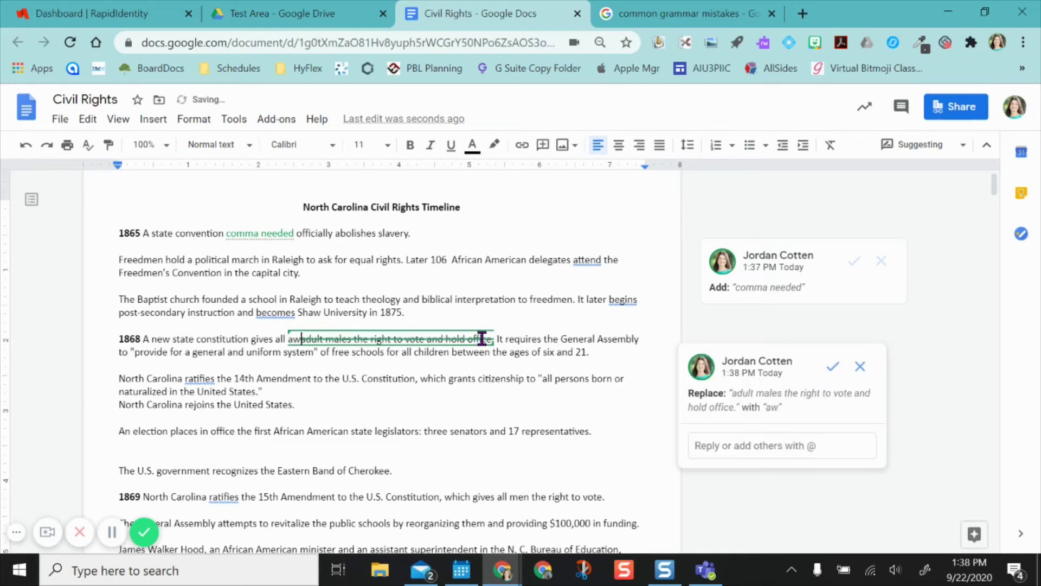
text(ward - please rewrite)
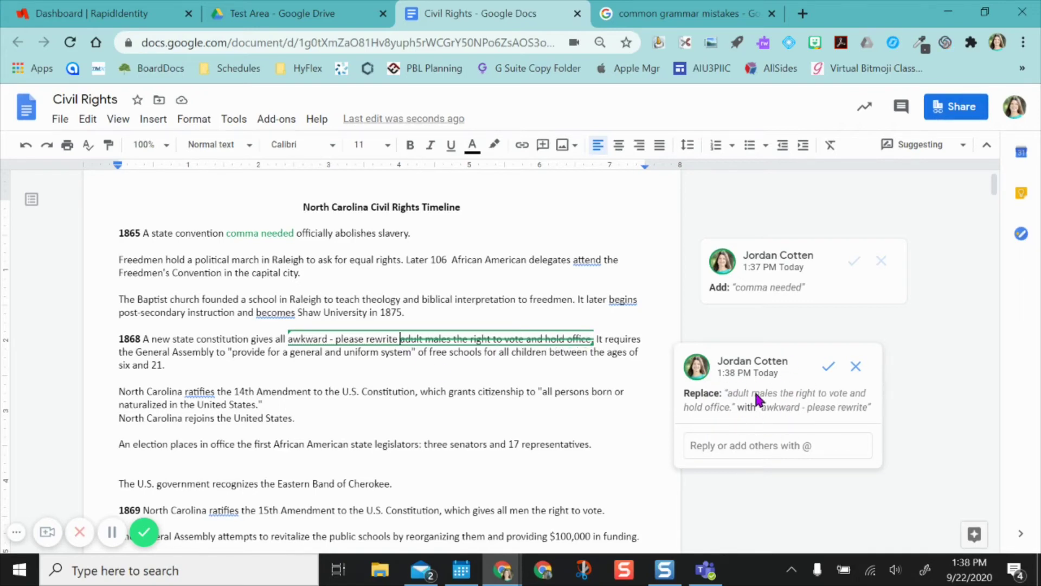
click(283, 418)
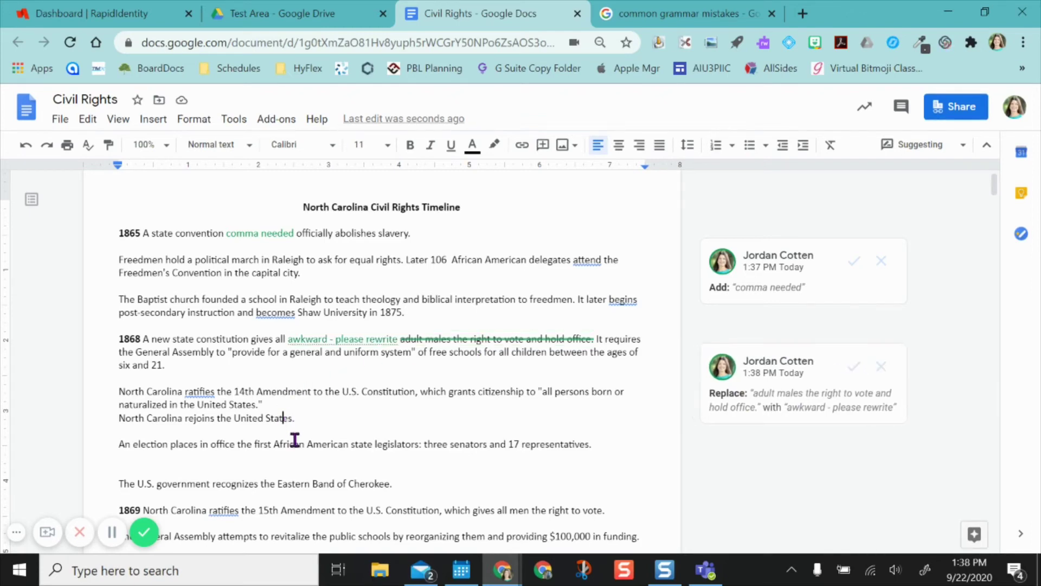
Suggest adding "spelling error" before "office" in the sentence about the election of the first African American state legislators.
click(211, 445)
text(spelling error)
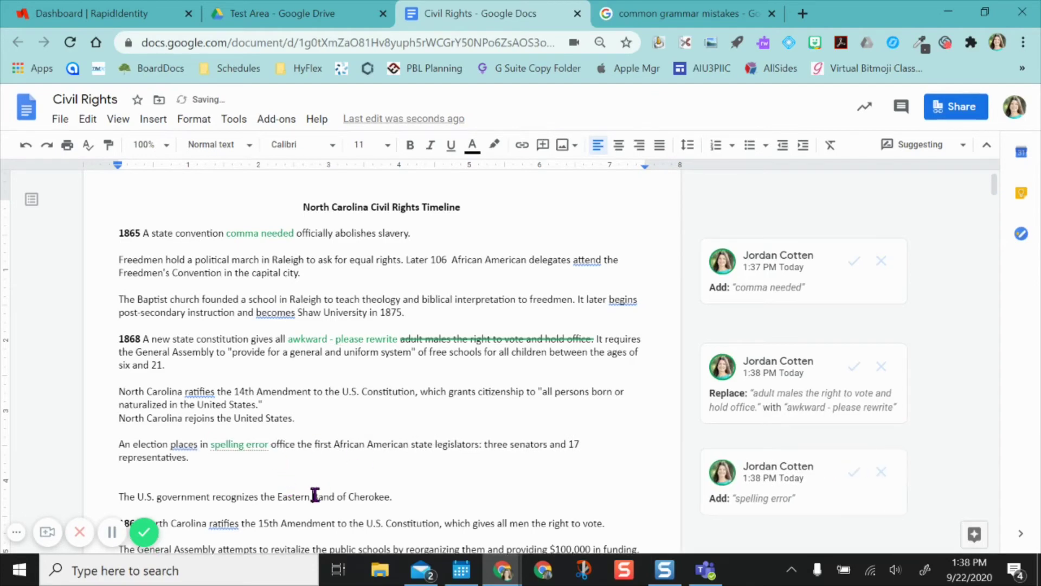
Suggest replacing the passage from after "Republican governor" through "The governor" in the "Kirk-Holden War" paragraph with "fragment - sentence is incomplete, please fix".
scroll(315, 495, down, 5)
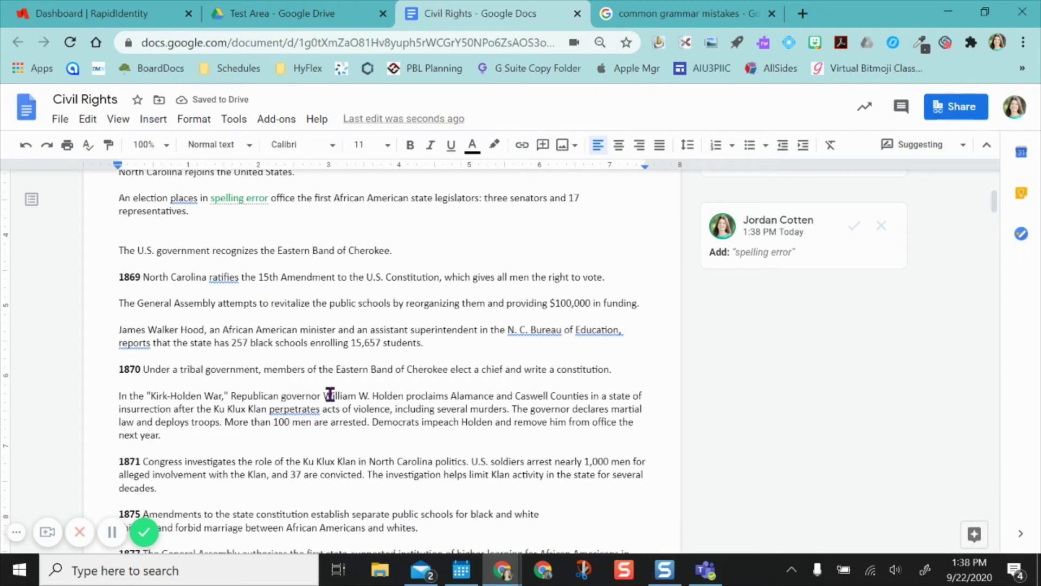
drag(330, 395, 576, 410)
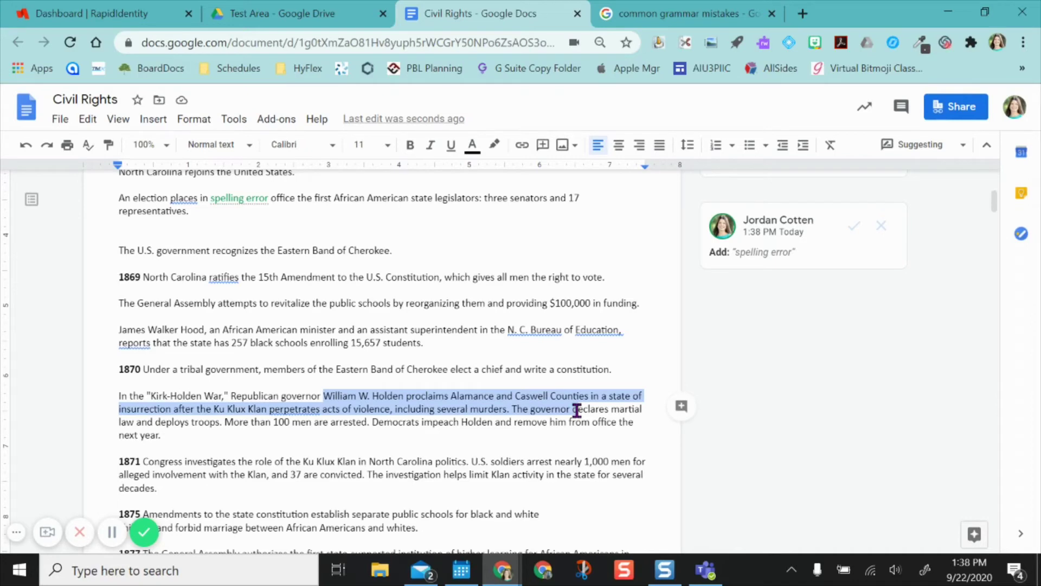
text(fragment - sentence is incomplete, please fix)
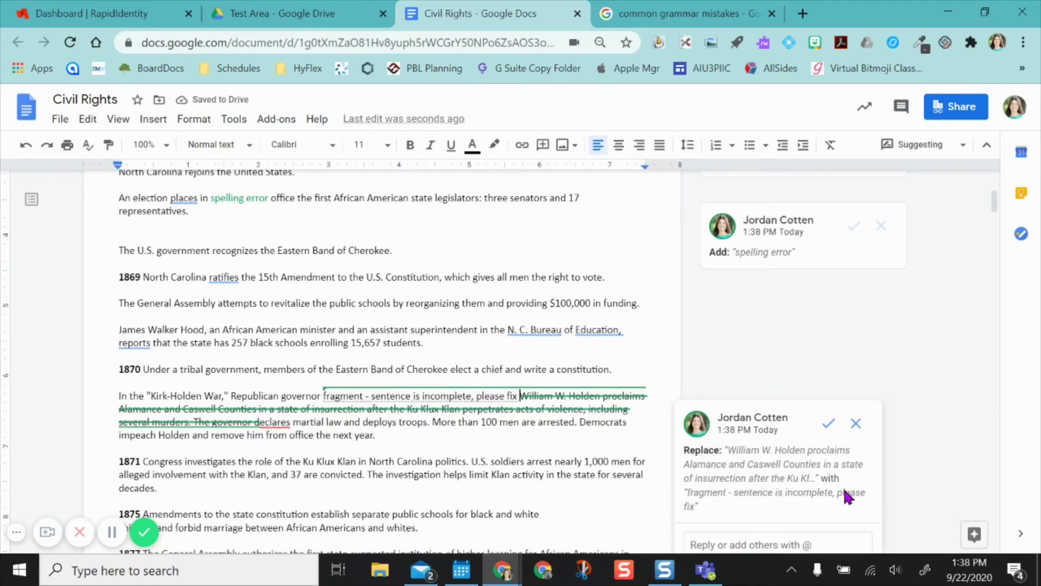
click(772, 327)
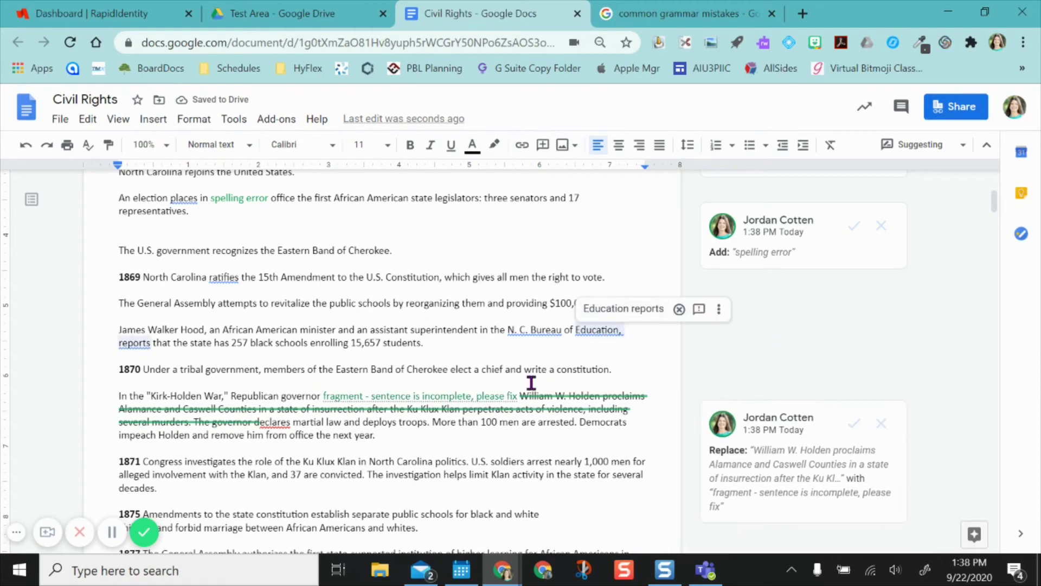
Look over the suggestions in the timeline and switch the document from Suggesting to Editing mode.
scroll(532, 385, up, 4)
scroll(534, 384, down, 6)
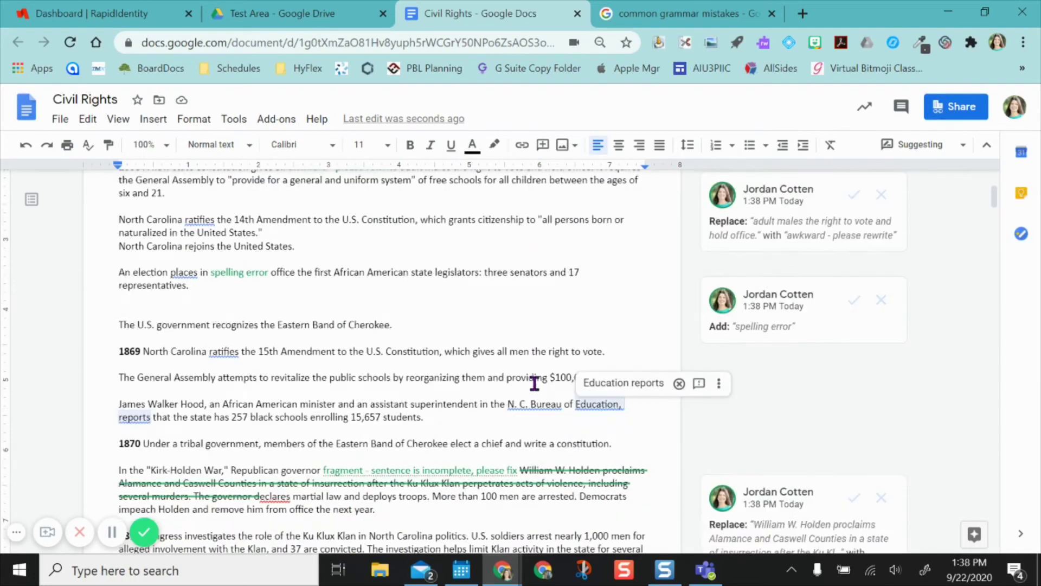
scroll(534, 383, down, 4)
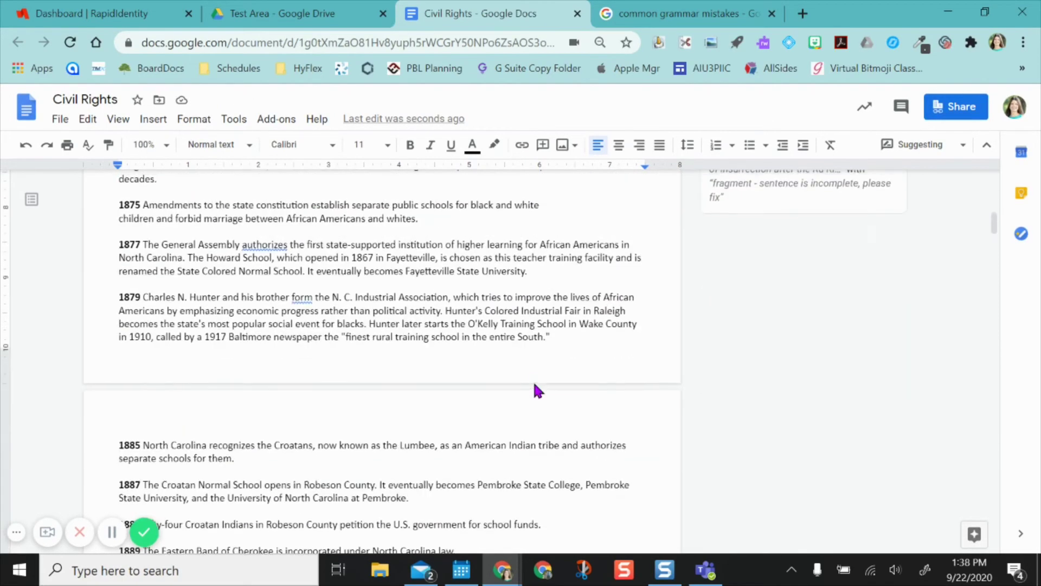
scroll(534, 383, up, 4)
scroll(535, 384, up, 2)
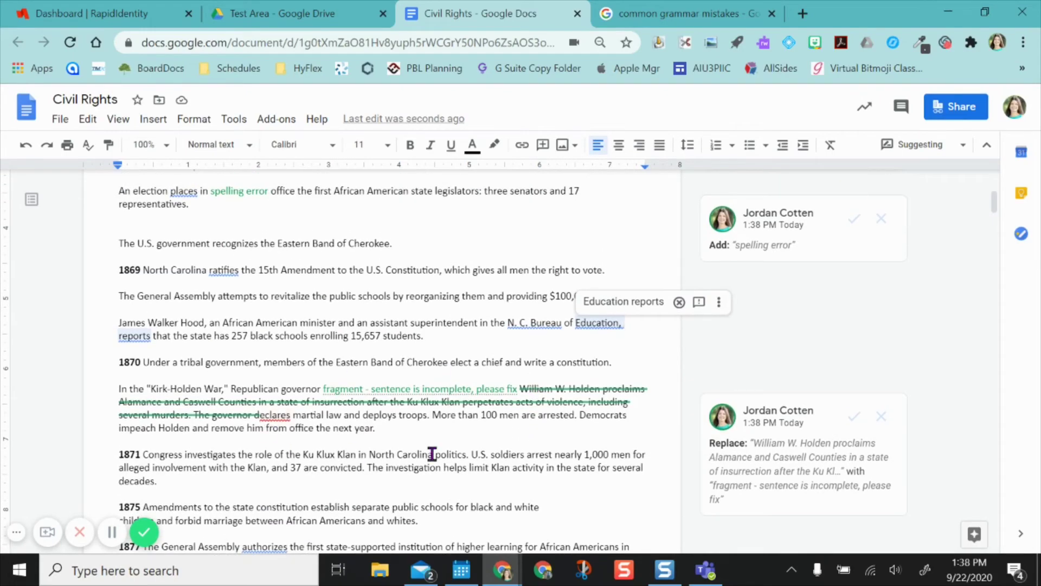
scroll(491, 434, up, 5)
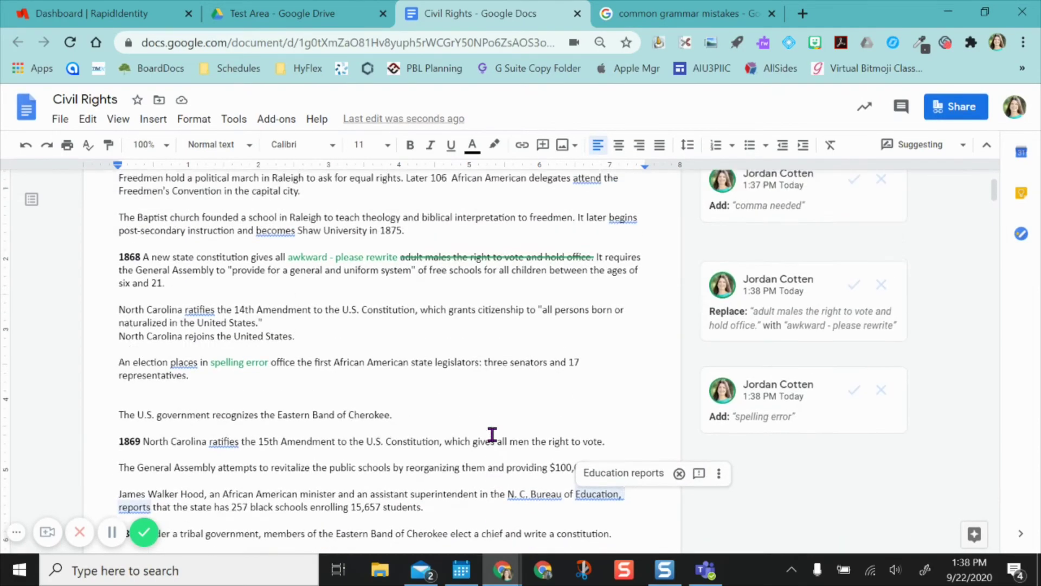
click(920, 146)
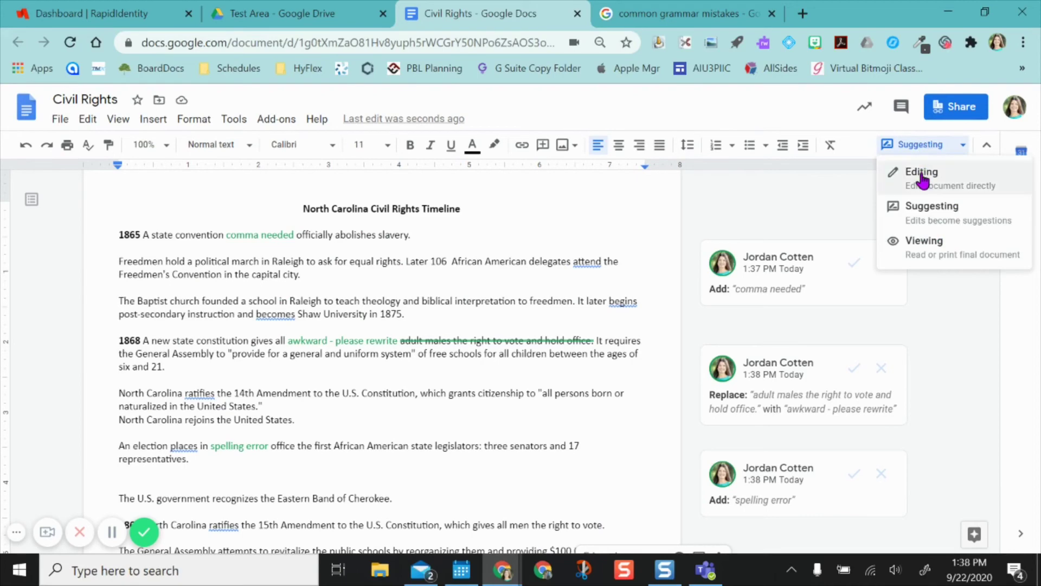
click(923, 171)
Accept the "comma needed" suggestion in the first 1865 line and delete the inserted text before "officially".
scroll(529, 399, down, 5)
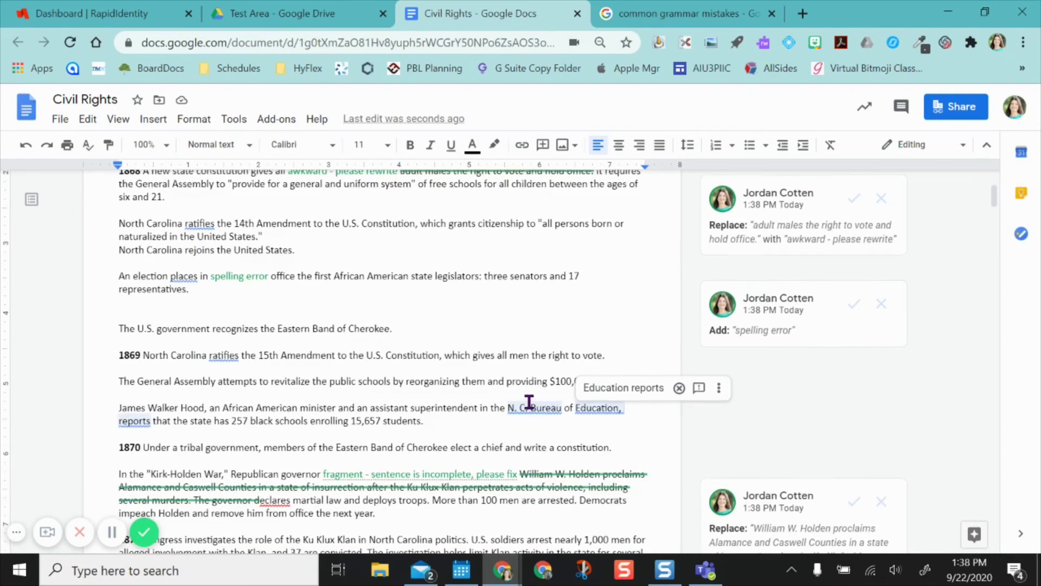
scroll(530, 399, up, 5)
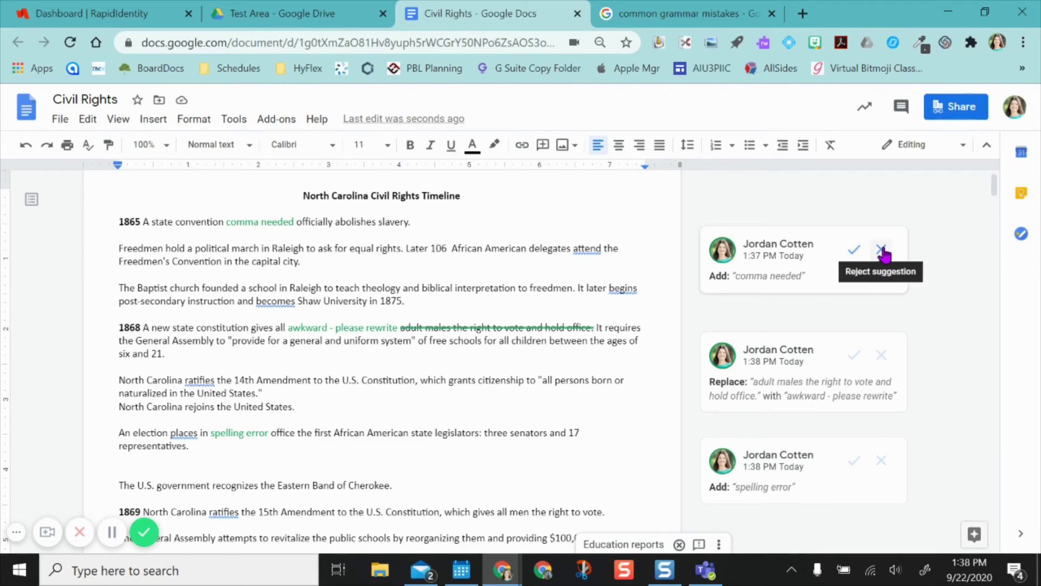
click(854, 250)
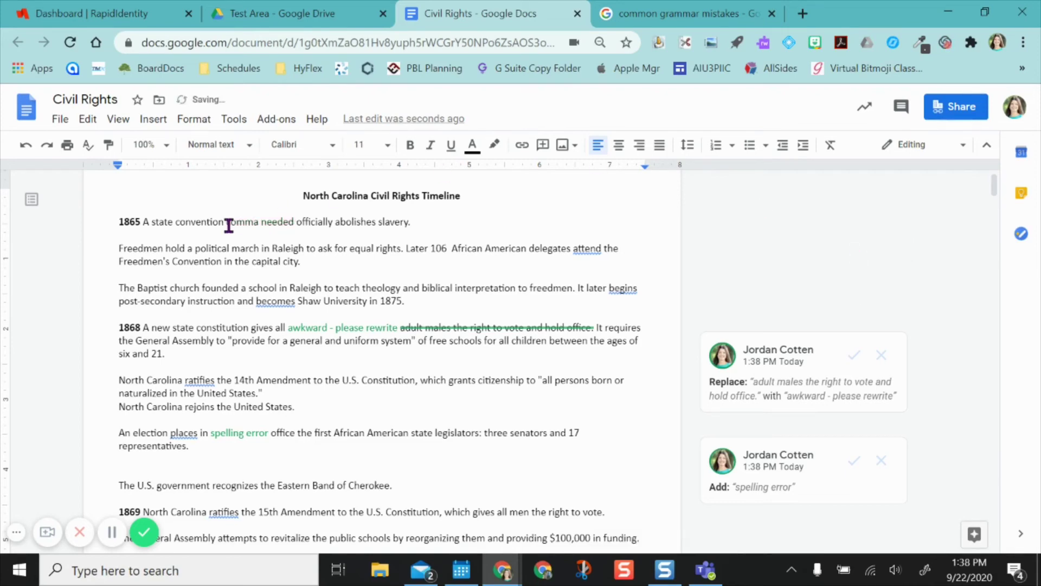
drag(229, 222, 294, 223)
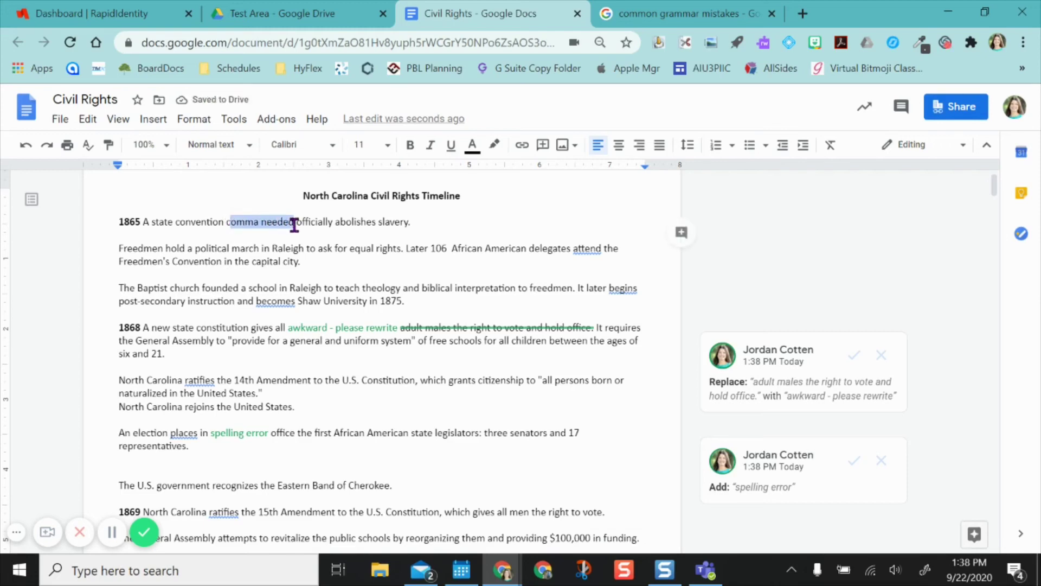
drag(228, 223, 283, 223)
key(BackSpace)
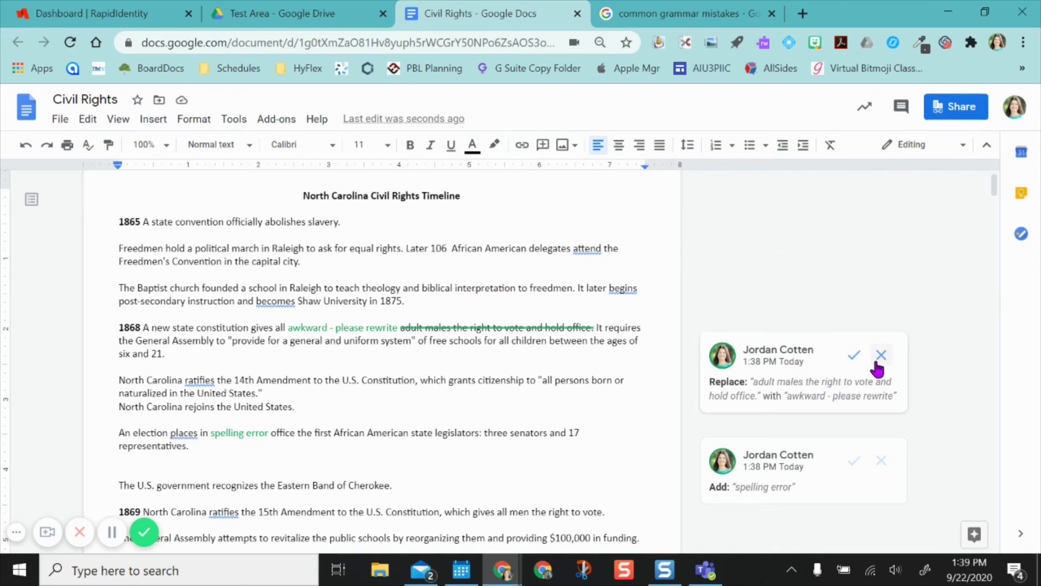
Try rejecting the "awkward - please rewrite" suggestion in the 1868 entry, and undo the rejection.
scroll(485, 363, down, 1)
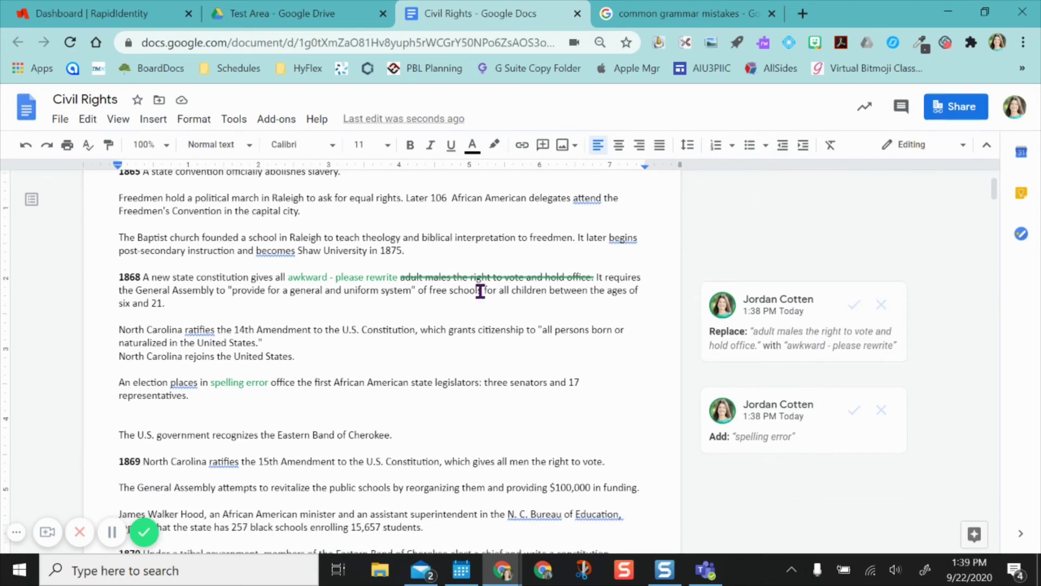
click(472, 275)
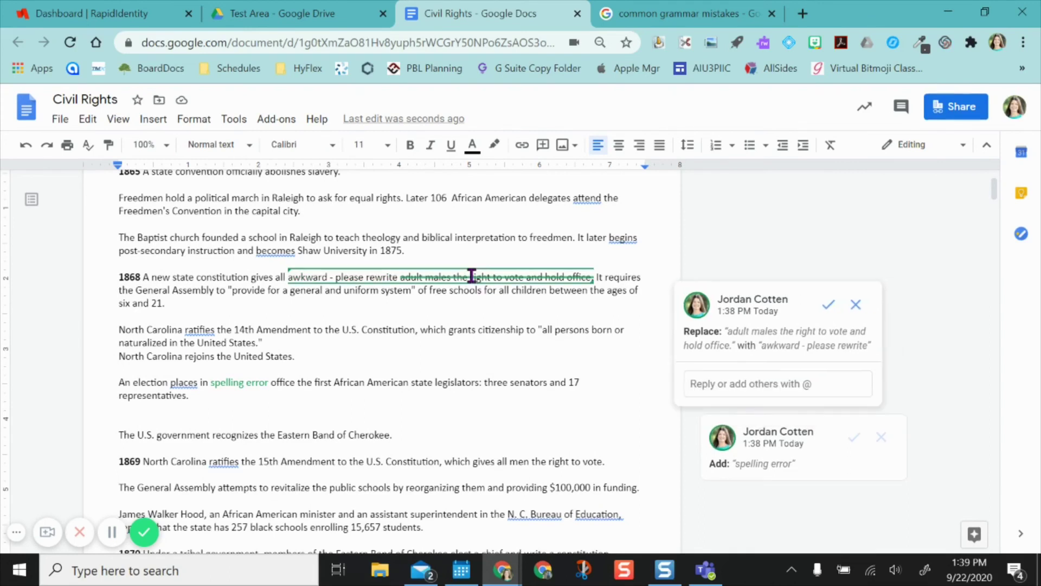
click(856, 304)
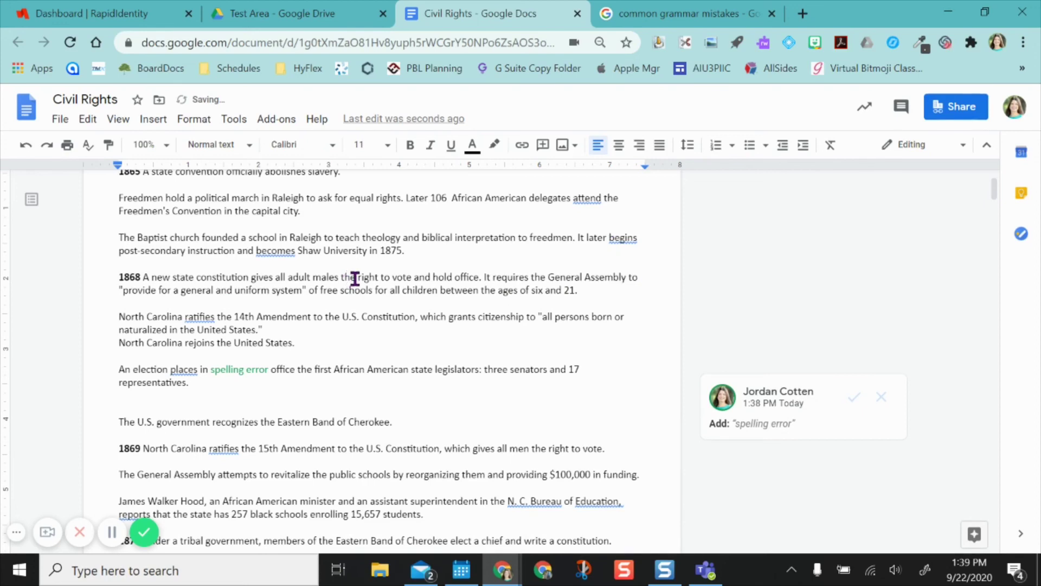
click(25, 145)
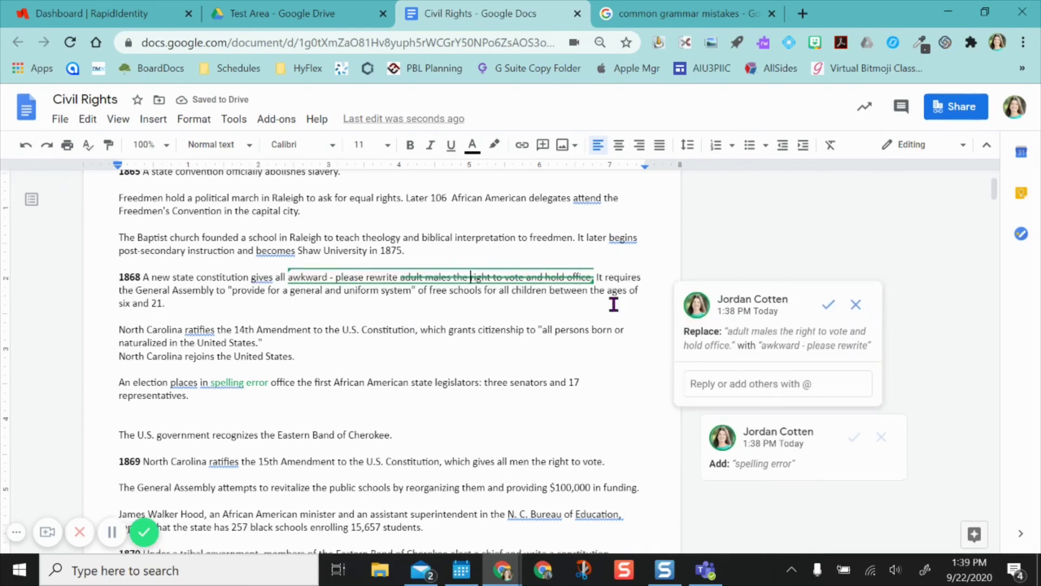
Reject the "awkward - please rewrite" suggestion in the 1868 entry and the "spelling error" suggestion in the election sentence.
click(855, 306)
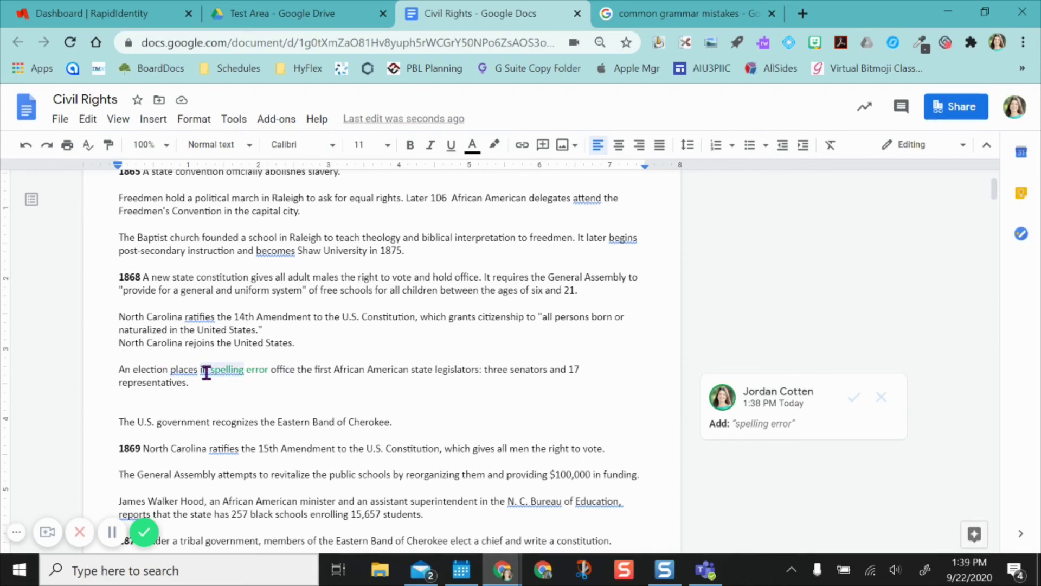
click(881, 397)
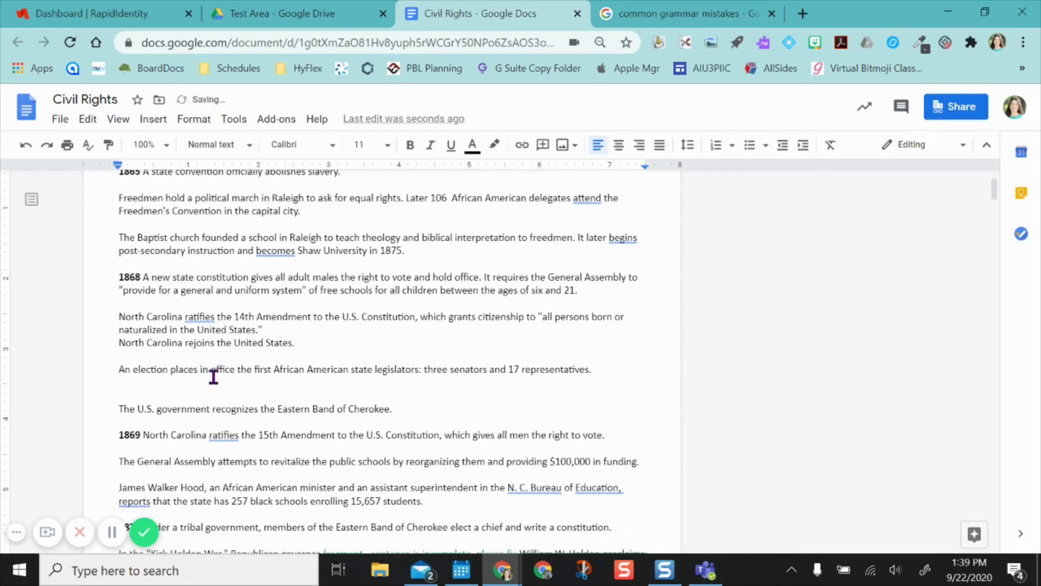
scroll(542, 434, down, 5)
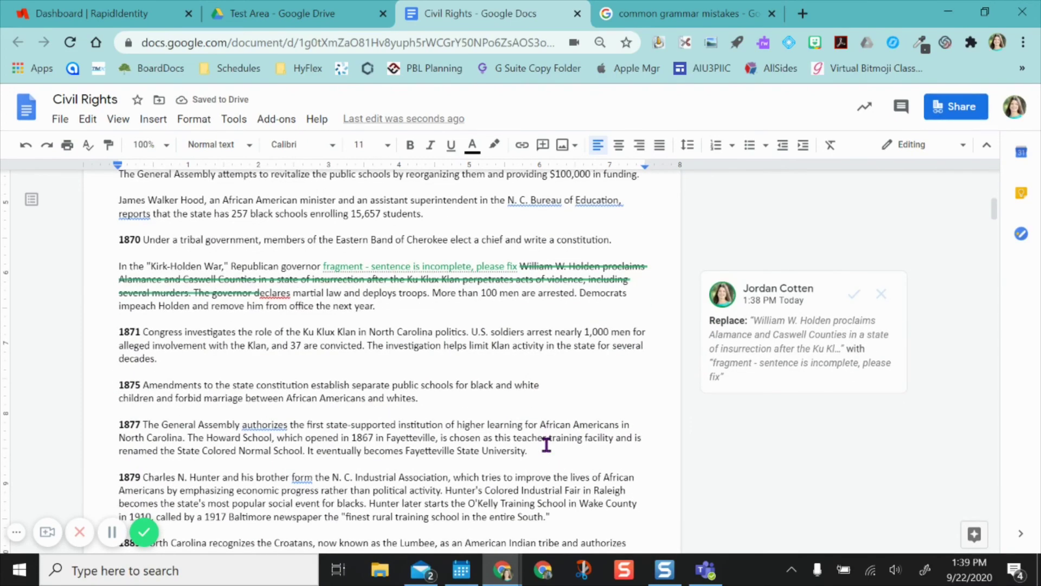
scroll(545, 445, up, 5)
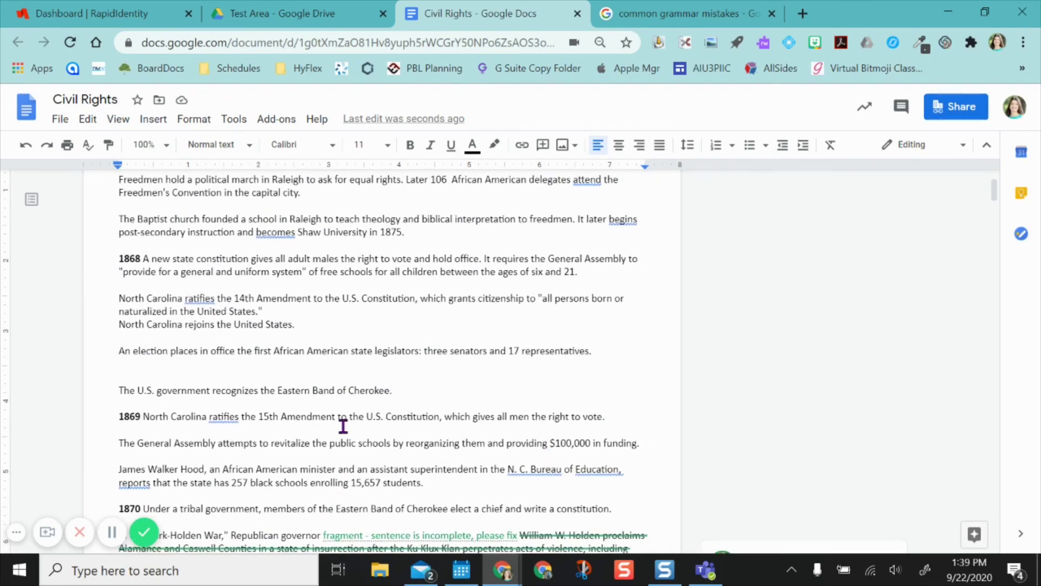